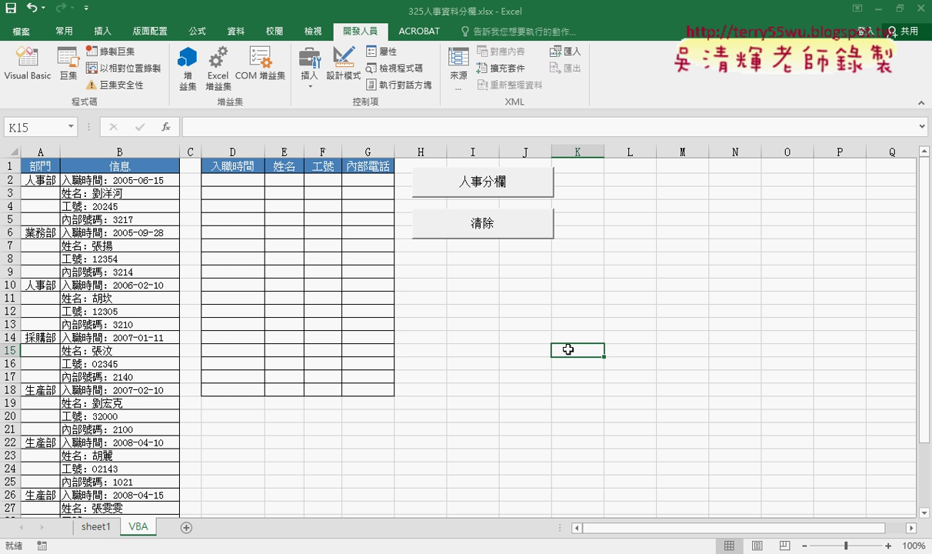
Step: Compare the empty D2:G9 range on the VBA sheet with sheet1's MID formula in D2
left_click_drag(222, 179, 372, 253)
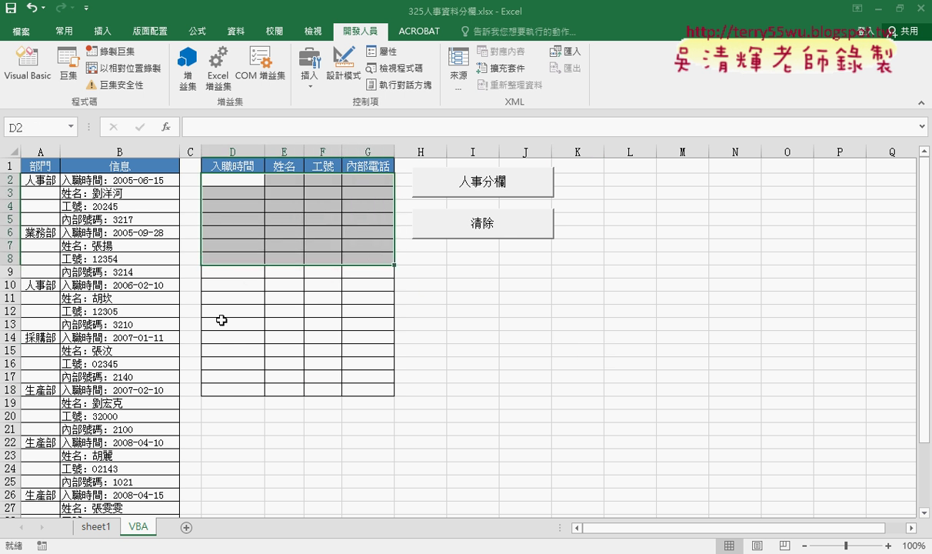
left_click(97, 528)
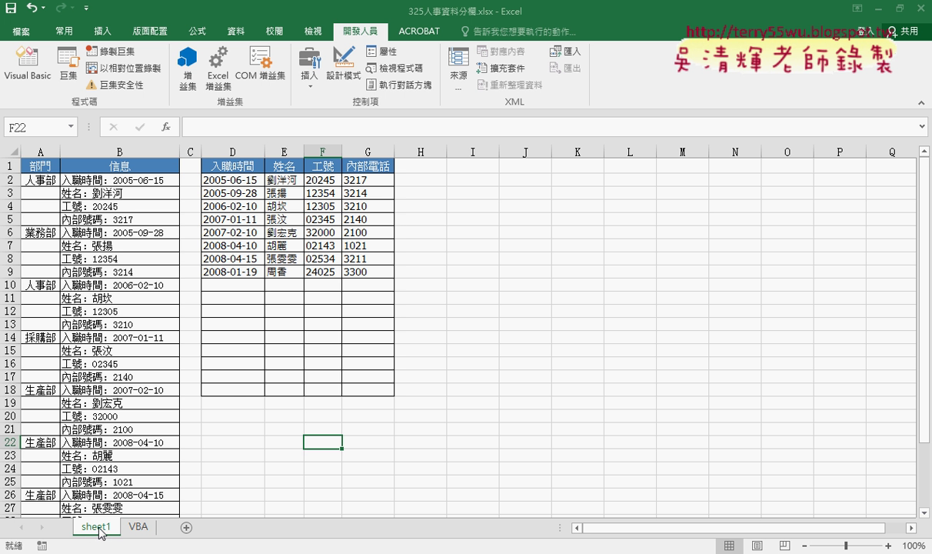
left_click(139, 529)
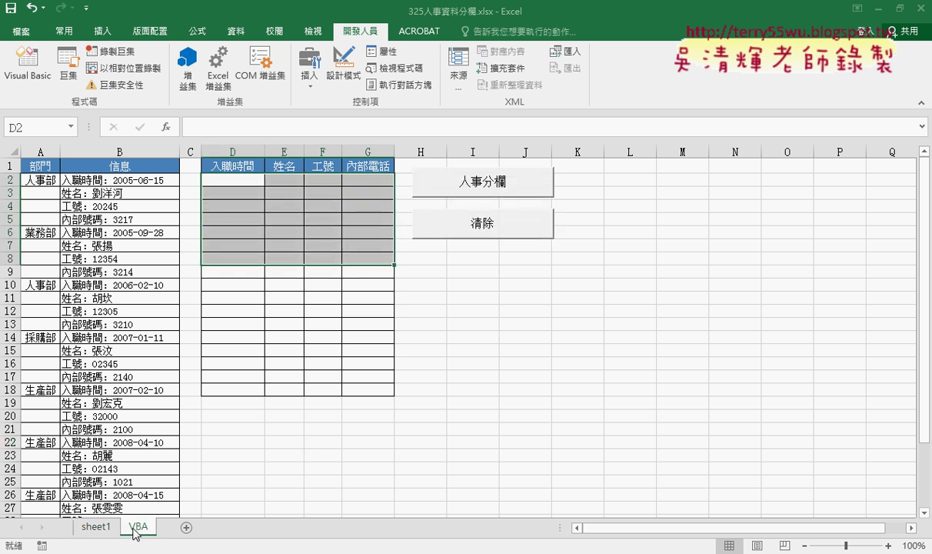
left_click(95, 527)
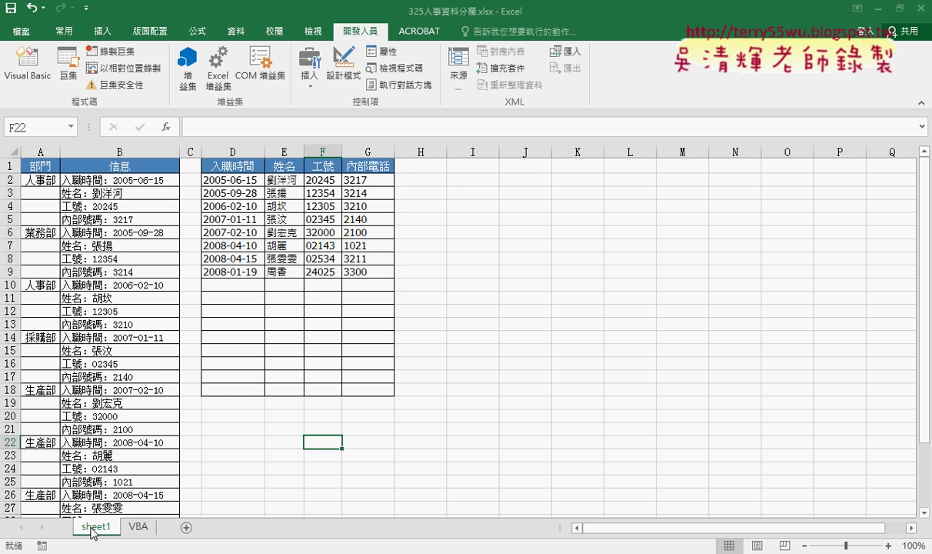
left_click(231, 180)
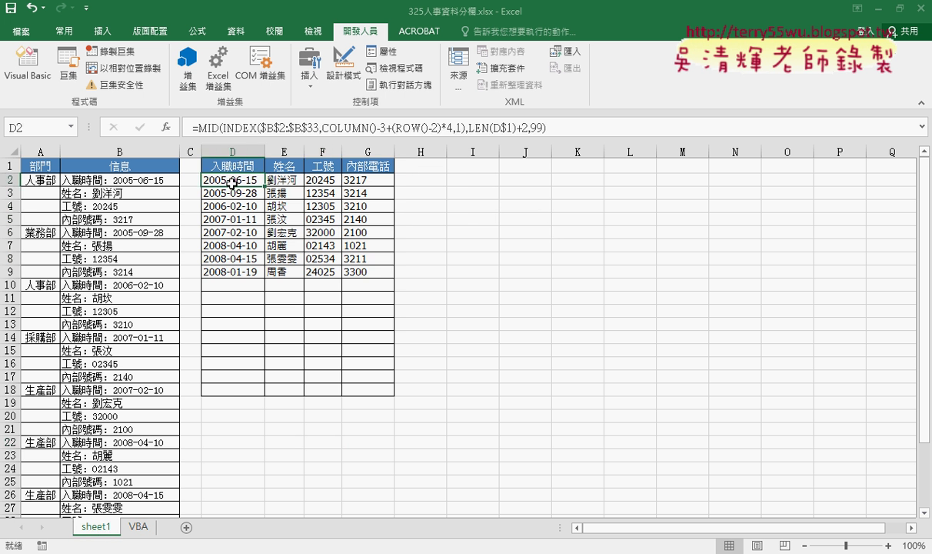
left_click(138, 527)
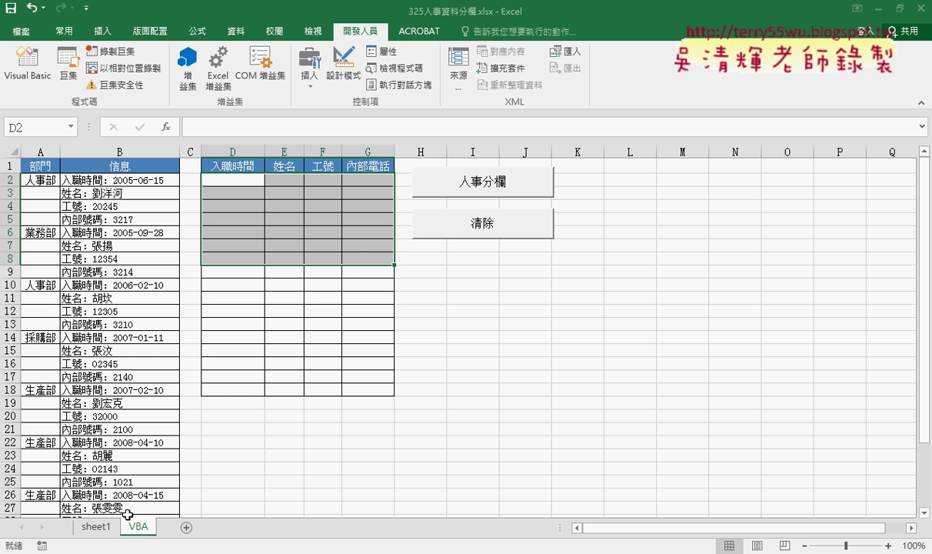
Step: Run 人事分欄, clear the results with 清除, then rerun 人事分欄 to refill D2:G9
left_click(543, 343)
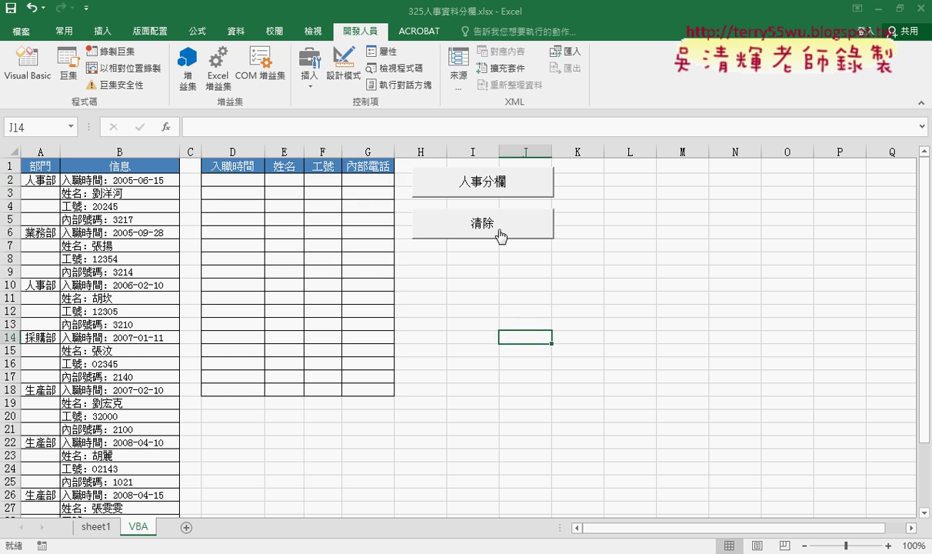
left_click(463, 176)
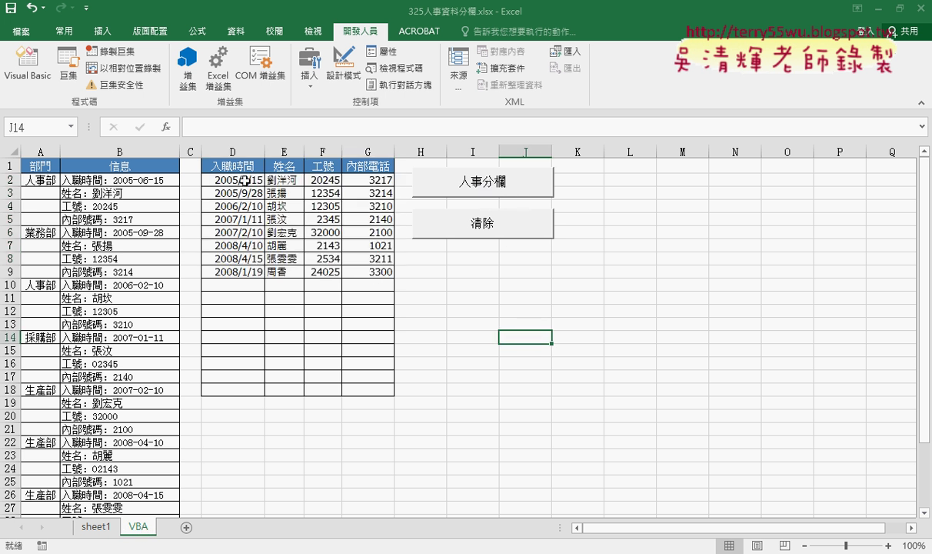
left_click(484, 232)
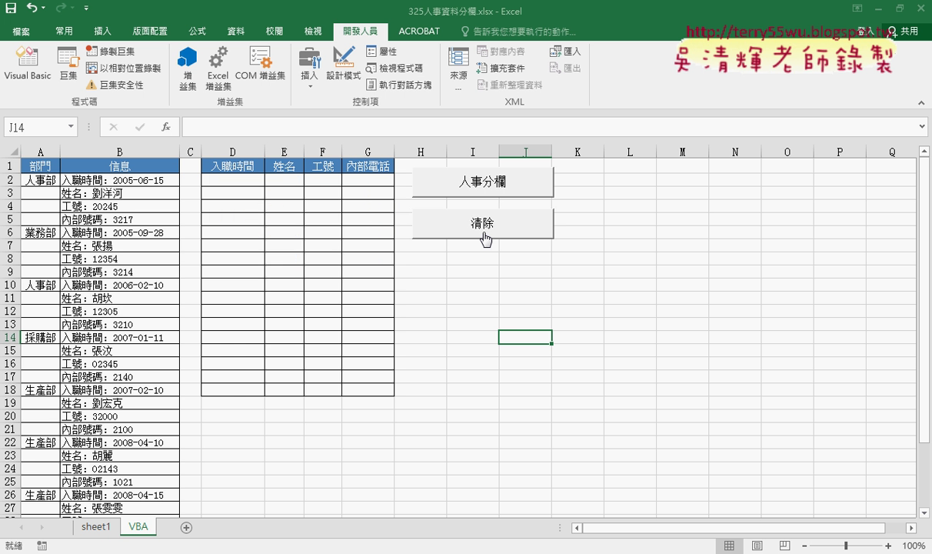
left_click(511, 183)
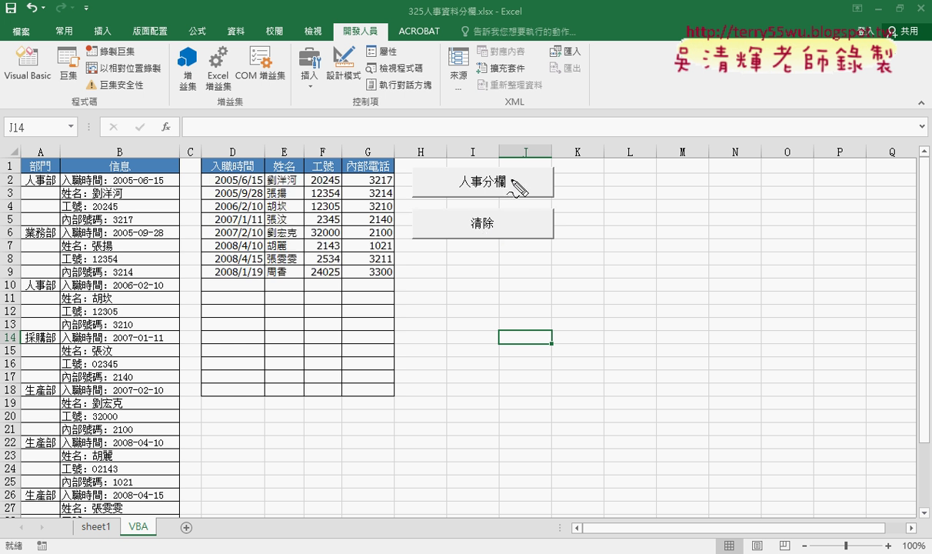
left_click_drag(202, 170, 200, 274)
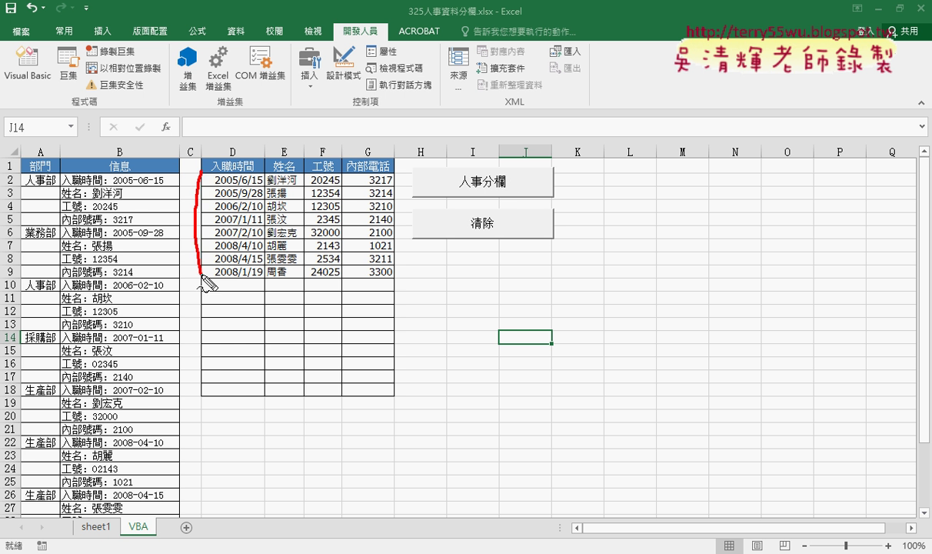
mouse_move(203, 173)
left_mouse_down()
mouse_move(395, 229)
mouse_move(199, 276)
left_mouse_up()
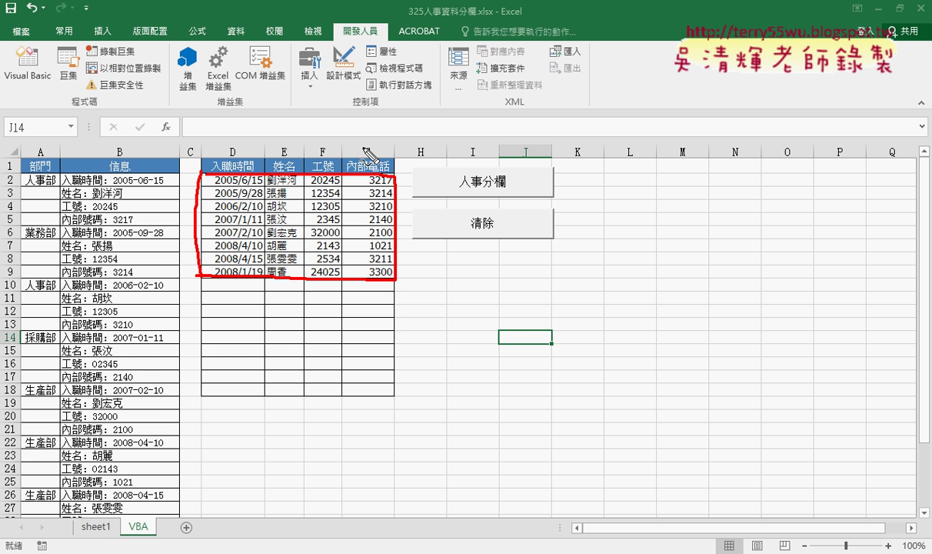
left_click_drag(4, 177, 11, 184)
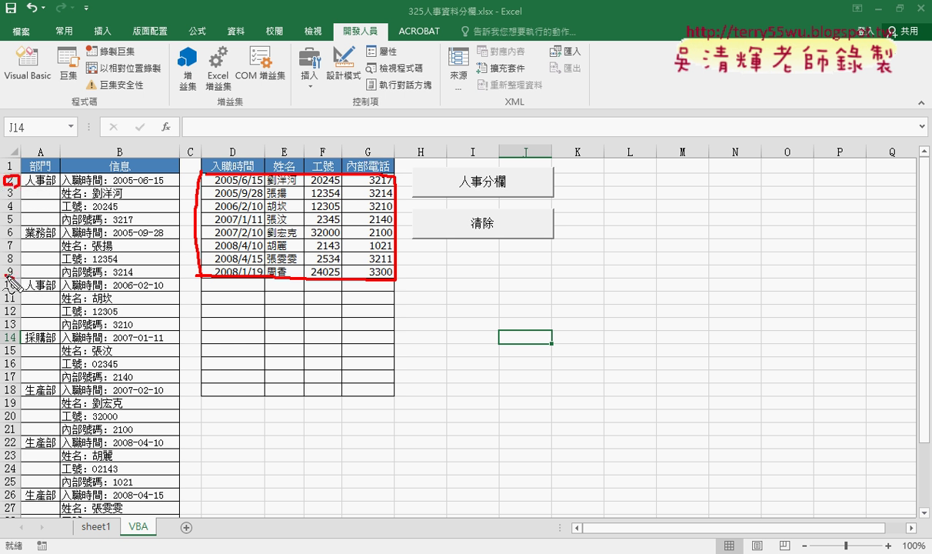
left_click_drag(10, 264, 13, 267)
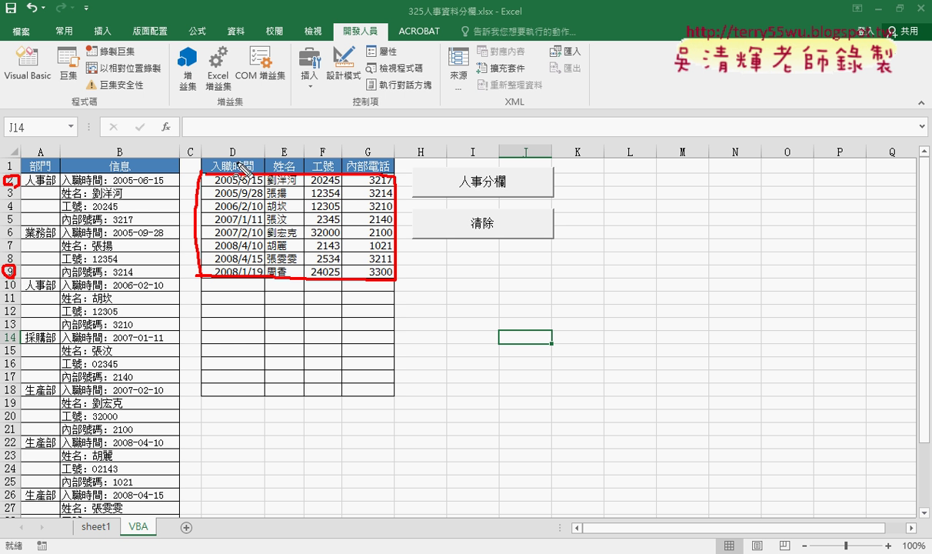
left_click_drag(225, 119, 239, 117)
left_click_drag(158, 80, 156, 127)
left_click_drag(234, 79, 250, 96)
left_click_drag(242, 83, 239, 107)
left_click_drag(228, 156, 238, 156)
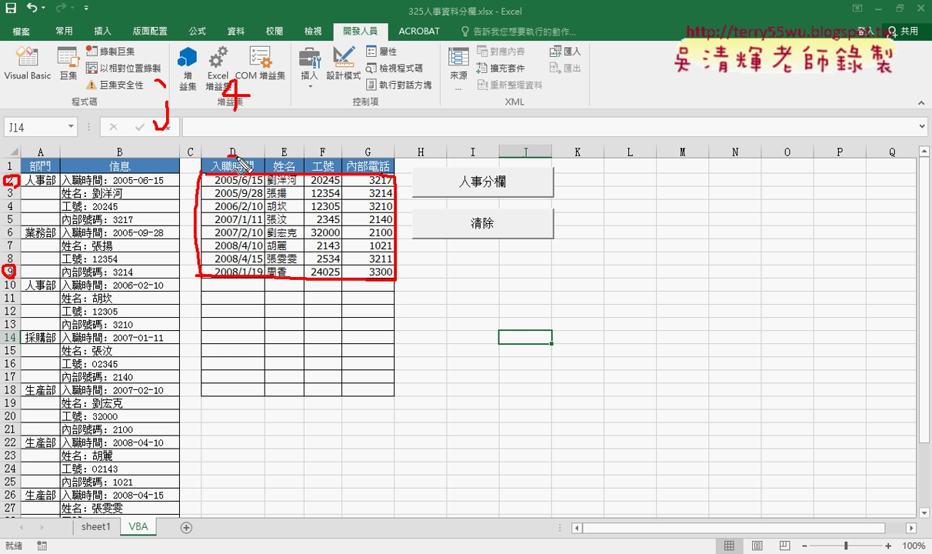
left_click_drag(366, 139, 389, 138)
left_click_drag(375, 98, 379, 121)
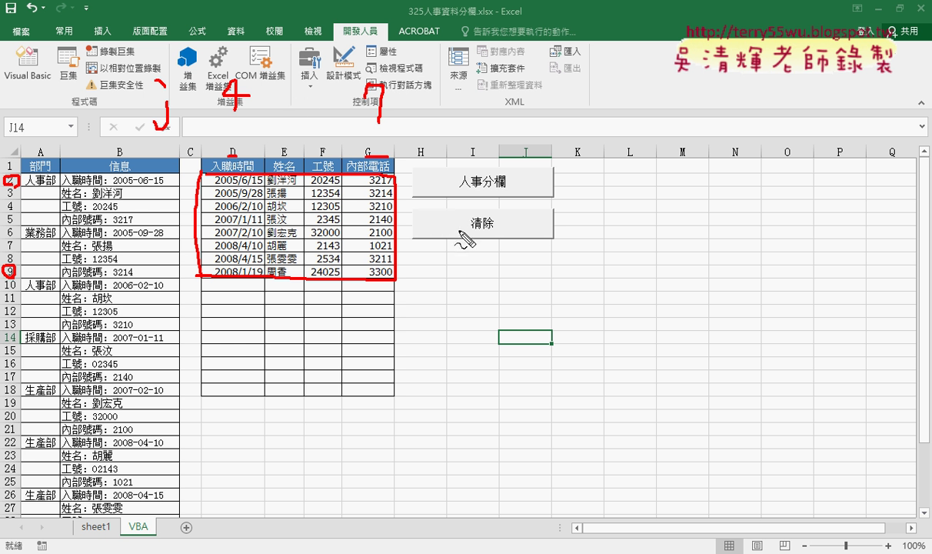
left_click_drag(480, 213, 501, 230)
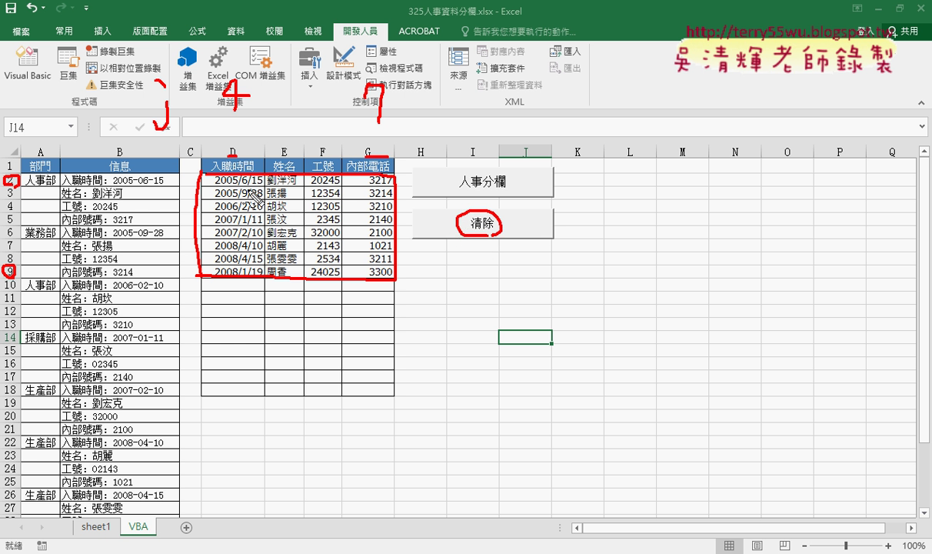
left_click_drag(214, 185, 293, 184)
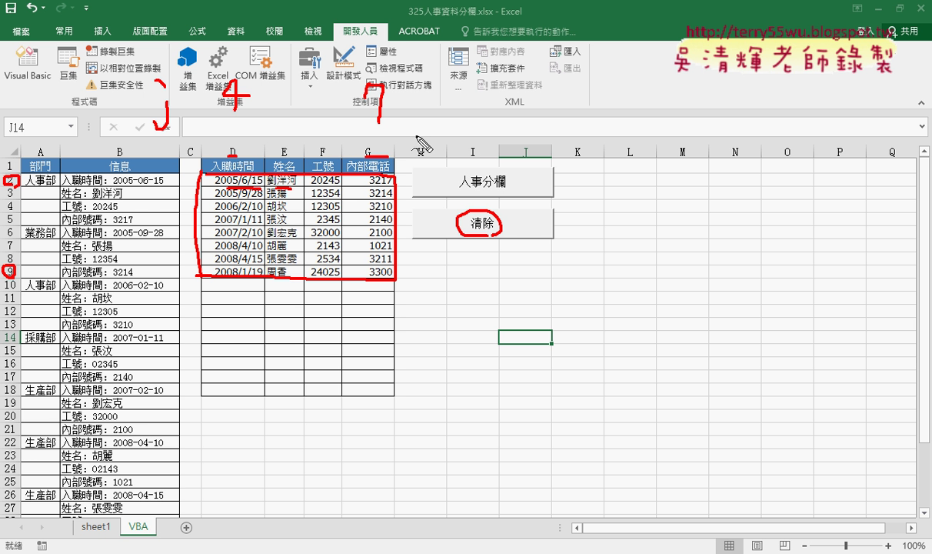
key("Escape")
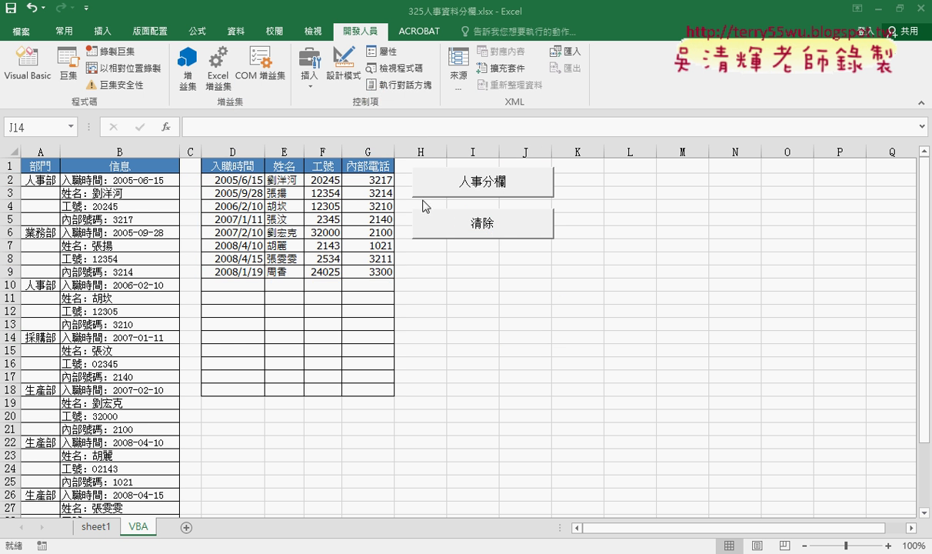
Step: Open the VBA editor and highlight the 清除 procedure name in Module1
left_click(34, 79)
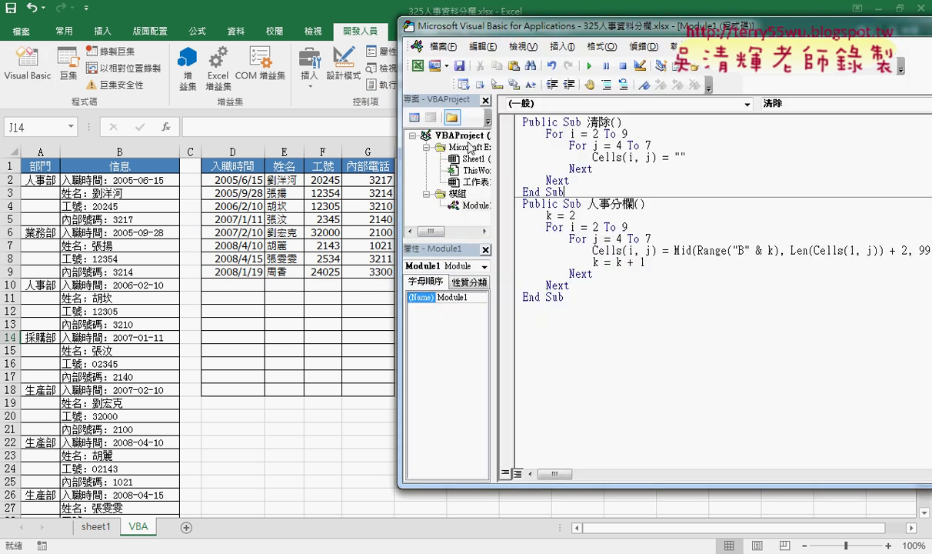
left_click(458, 194)
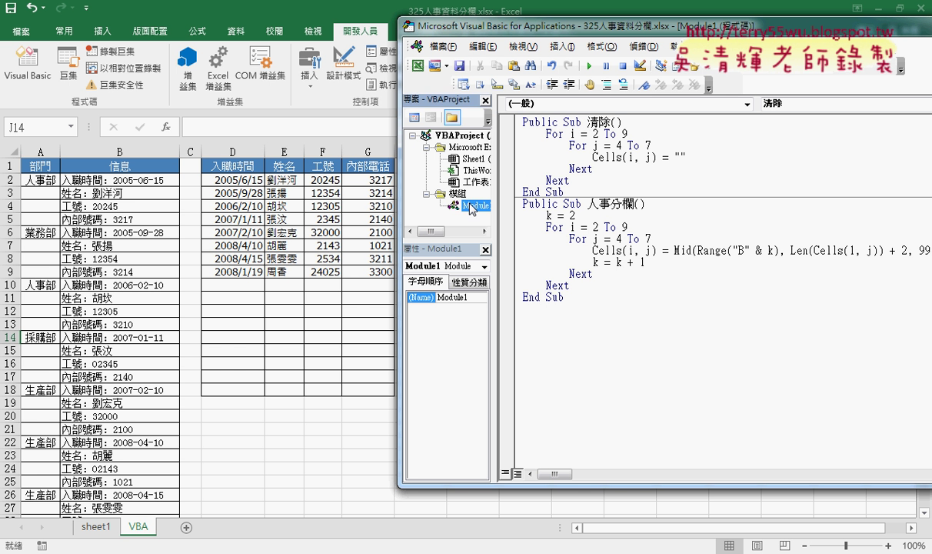
double_click(593, 121)
key("shift+Right")
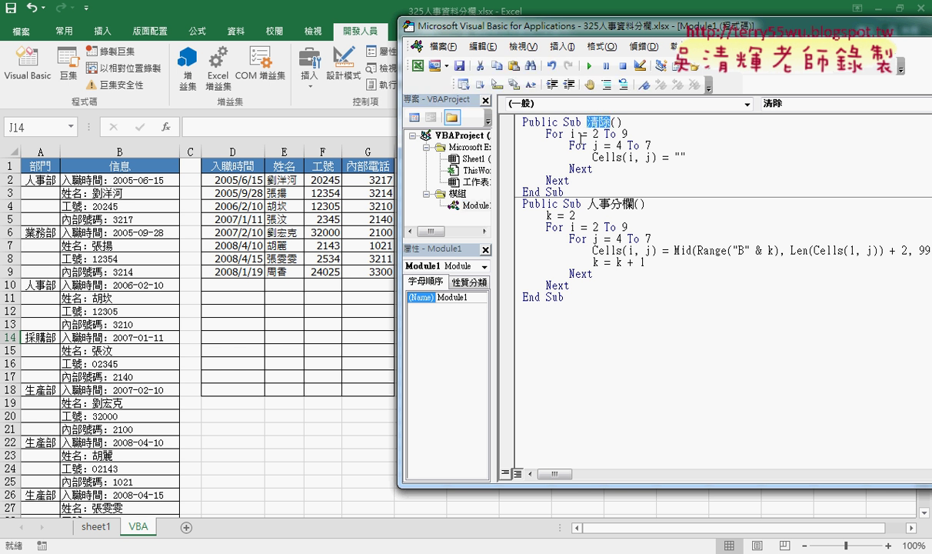
left_click(597, 138)
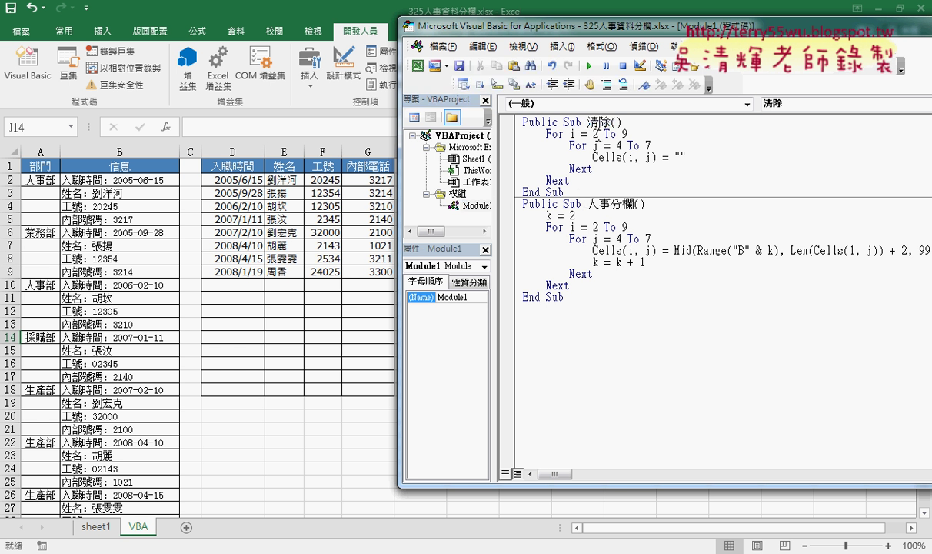
Step: Highlight 清除's loop start values 2 and 4 and its Cells(i, j) = "" assignment
double_click(595, 134)
double_click(595, 146)
double_click(619, 145)
left_click(600, 168)
left_click_drag(593, 156, 656, 158)
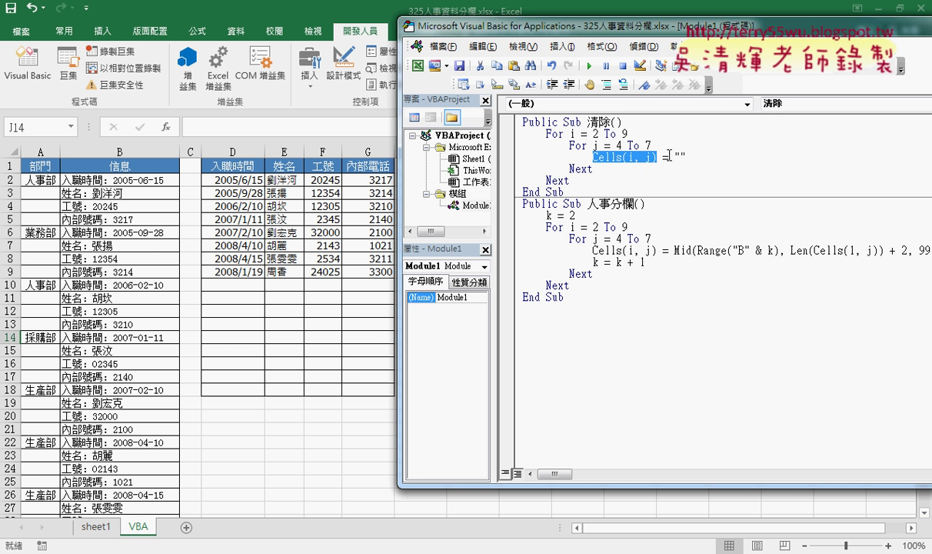
left_click(677, 156)
double_click(677, 156)
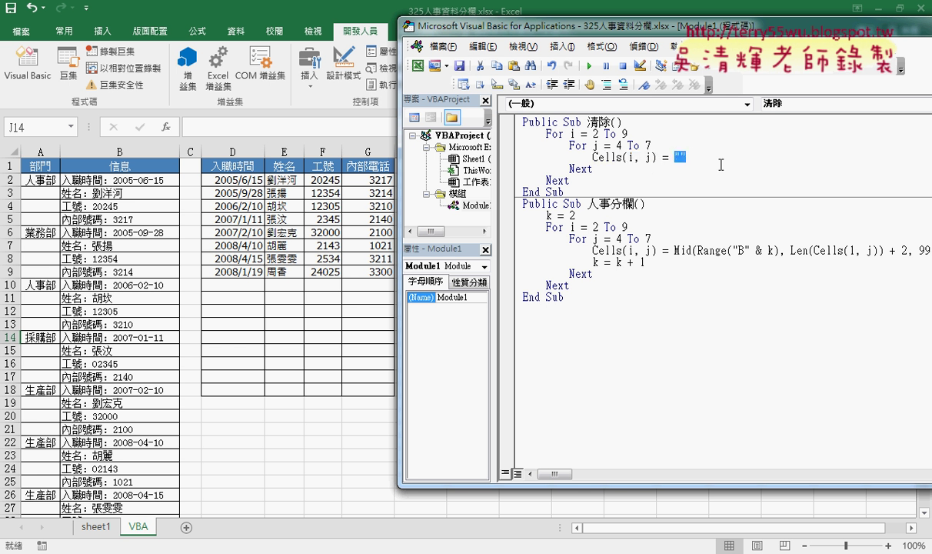
left_click(719, 160)
Step: Step through 清除 with F8 as it clears D2 to G2, then finish with F5
key("F8")
key("F8")
key("F8")
key("F8")
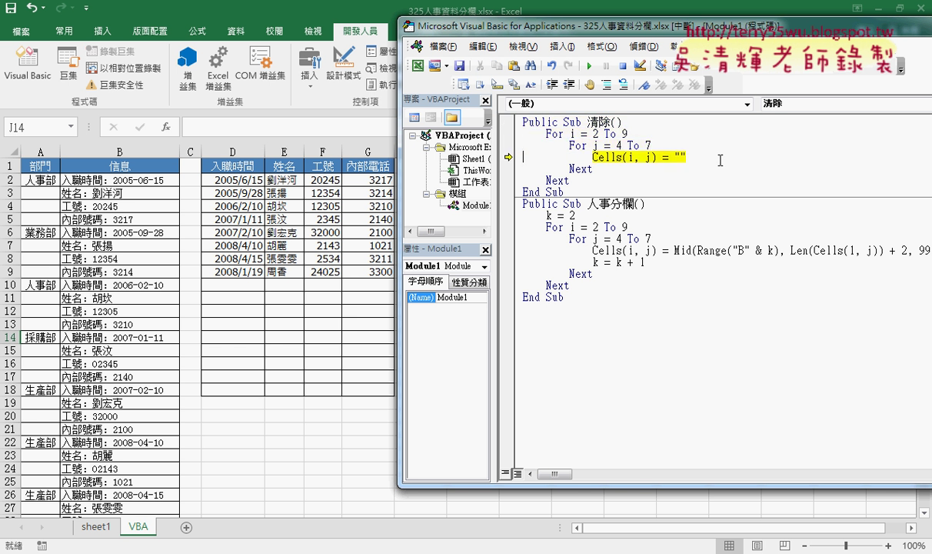
left_click_drag(616, 29, 667, 32)
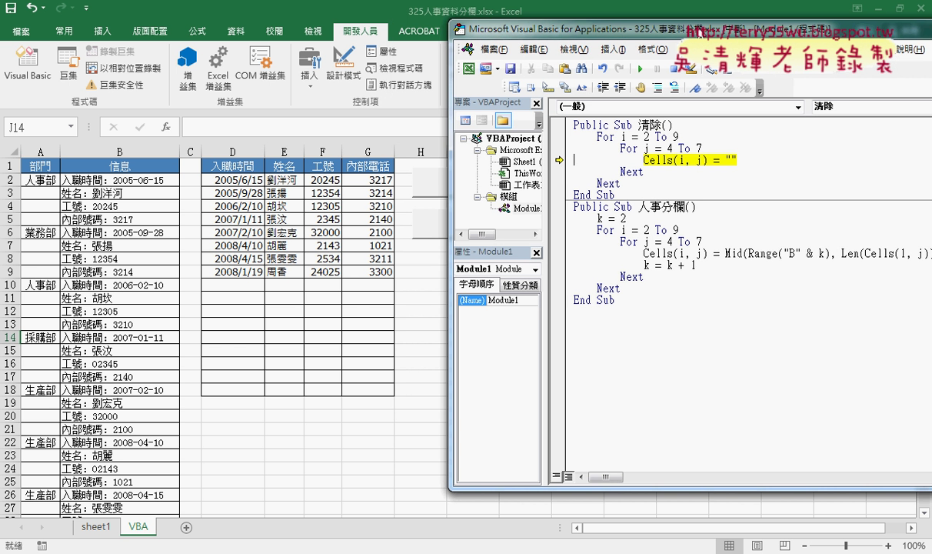
key("F8")
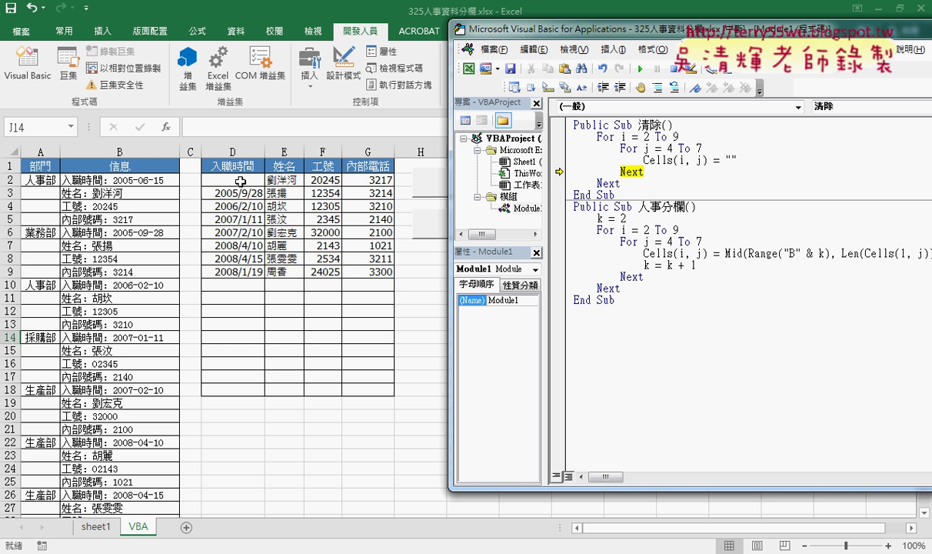
key("F8")
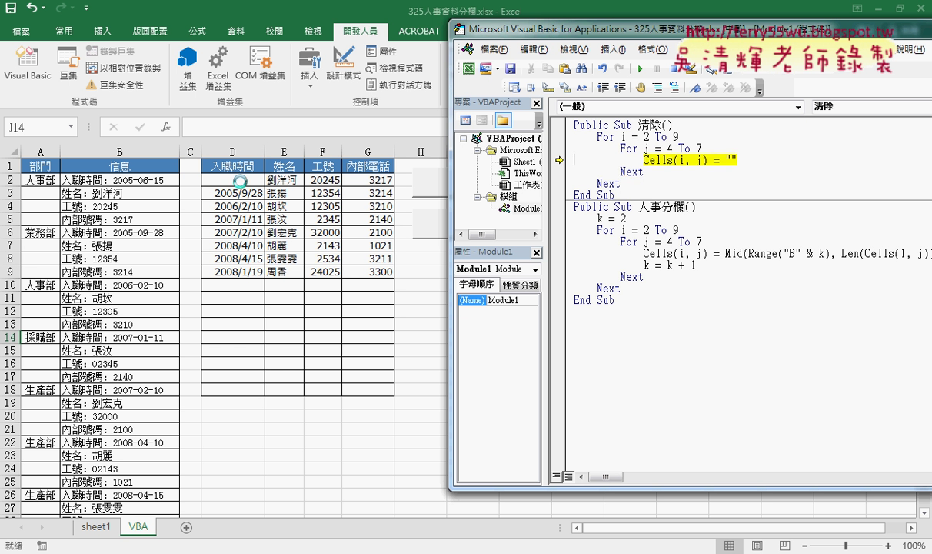
key("F8")
key("F8")
key("F8")
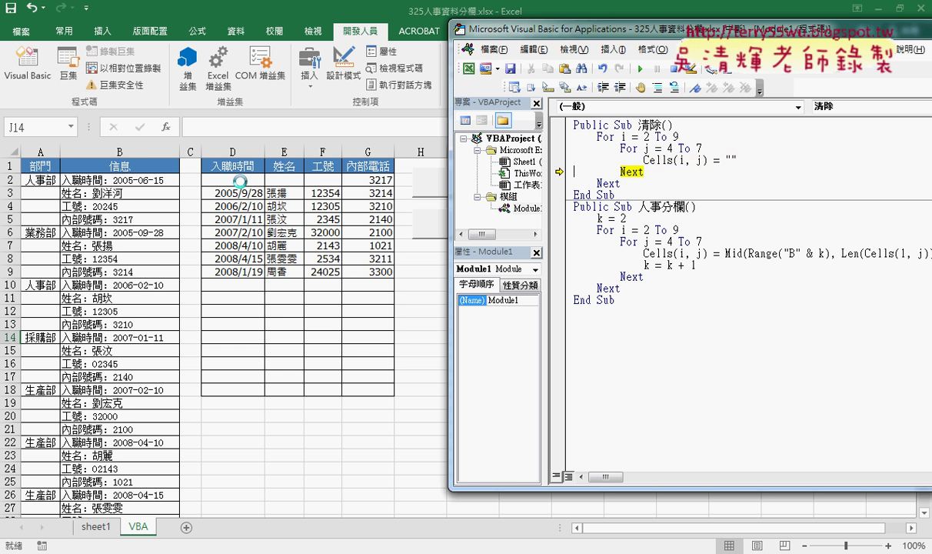
key("F8")
key("F8")
key("F8")
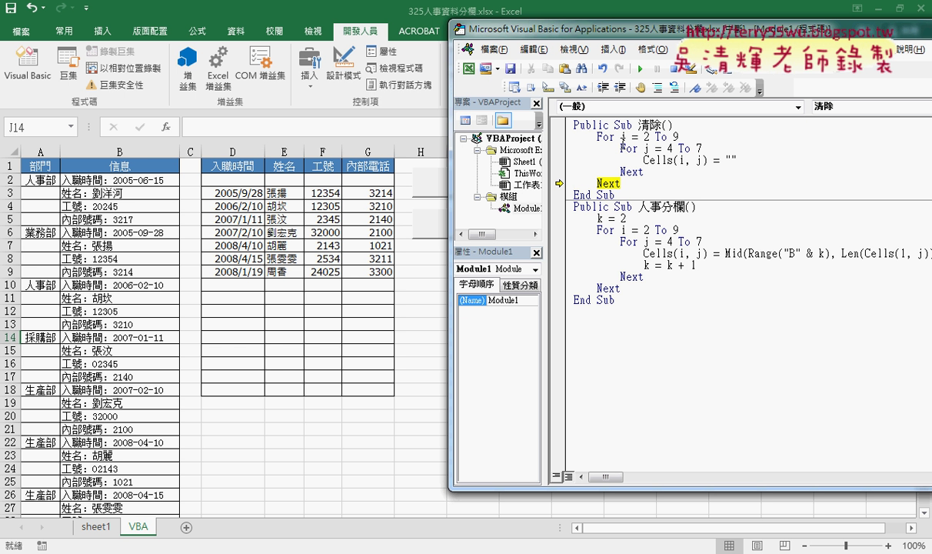
mouse_move(602, 137)
key("F8")
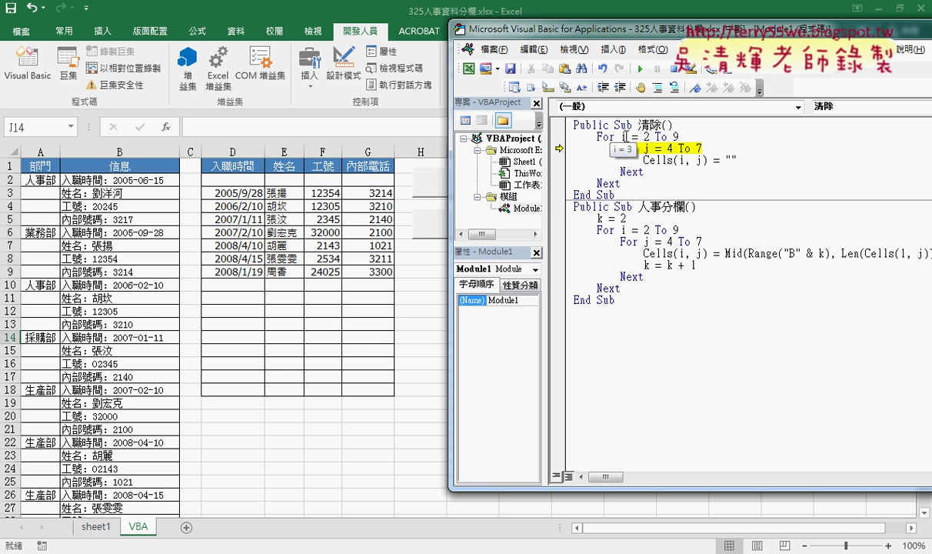
key("F8")
key("F8")
key("F8")
key("F8")
key("F8")
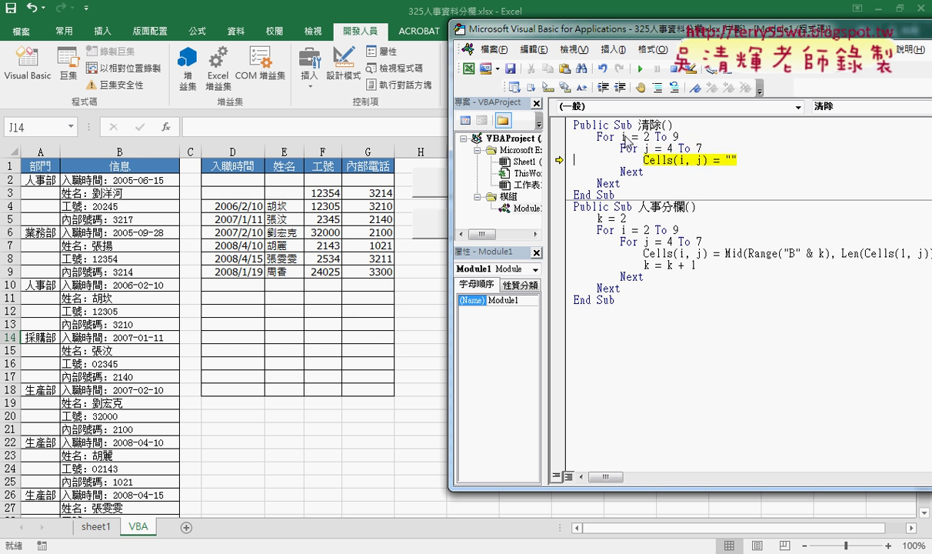
key("F8")
key("F8")
key("F8")
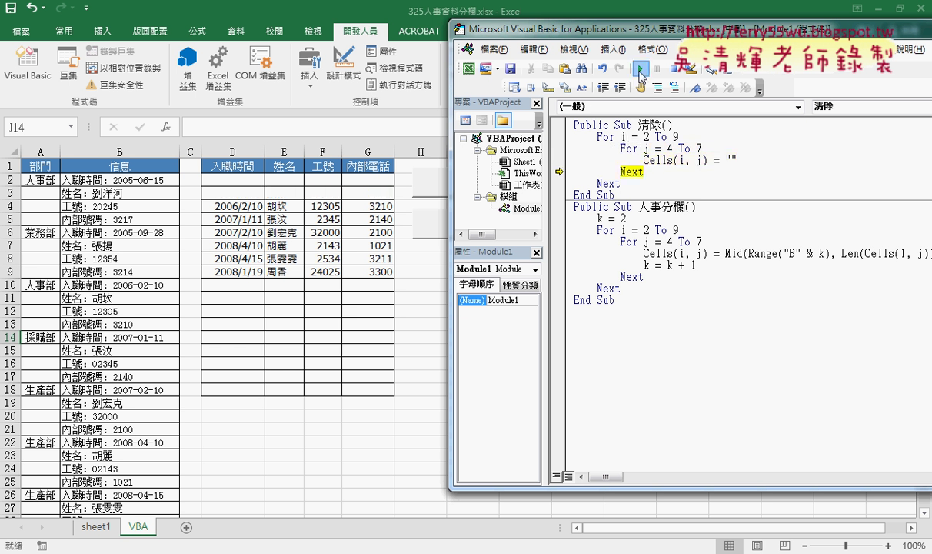
key("F5")
Step: Paste 清除's nested For i 2–9 / For j 4–7 loop over 人事分欄's body
left_click_drag(624, 195, 542, 123)
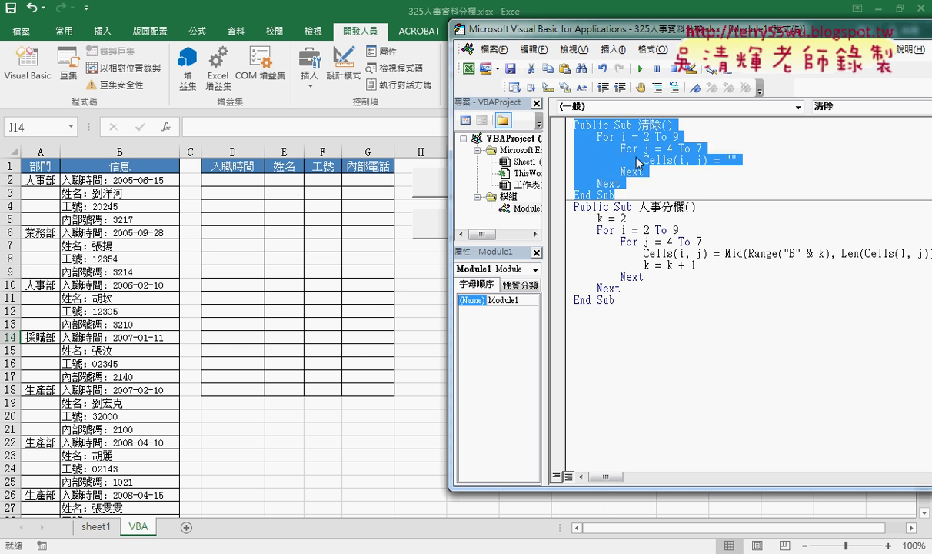
left_click_drag(619, 183, 563, 136)
key("ctrl+c")
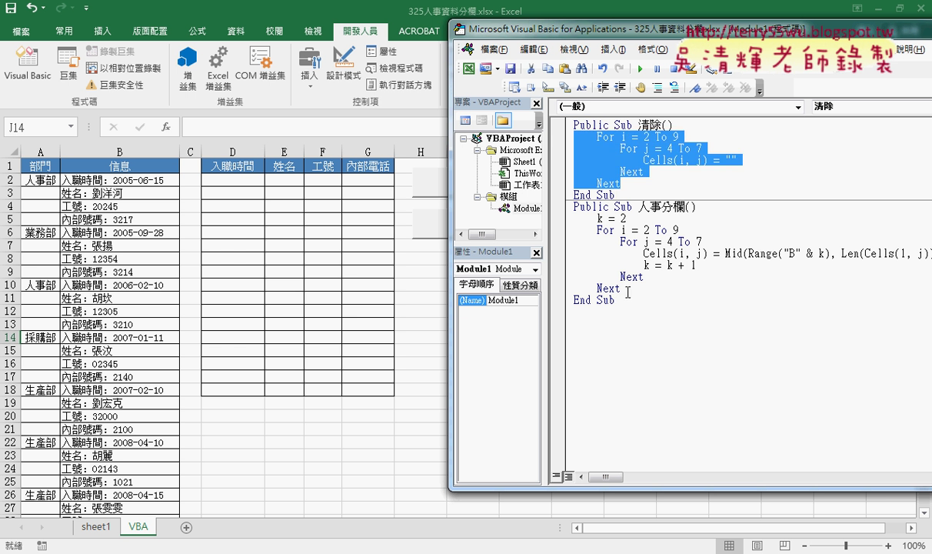
left_click_drag(620, 289, 560, 221)
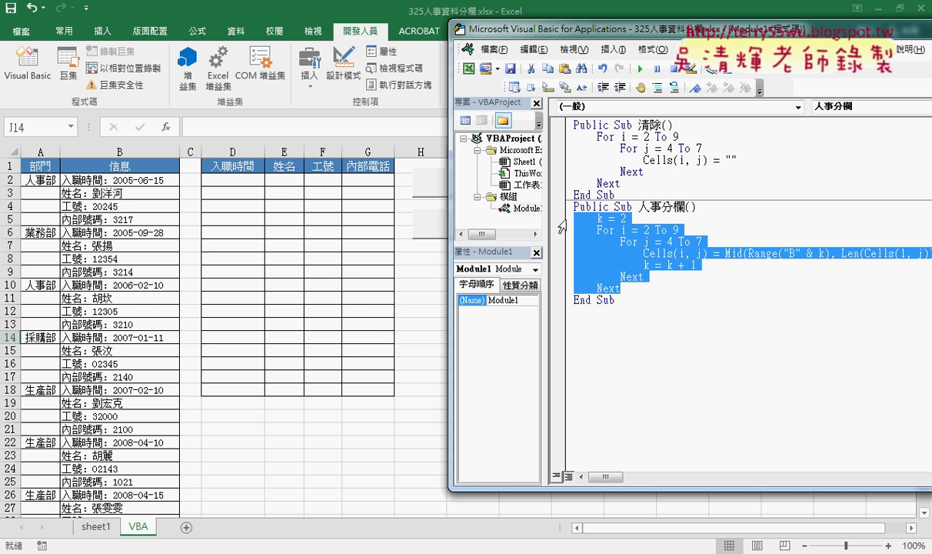
key("ctrl+v")
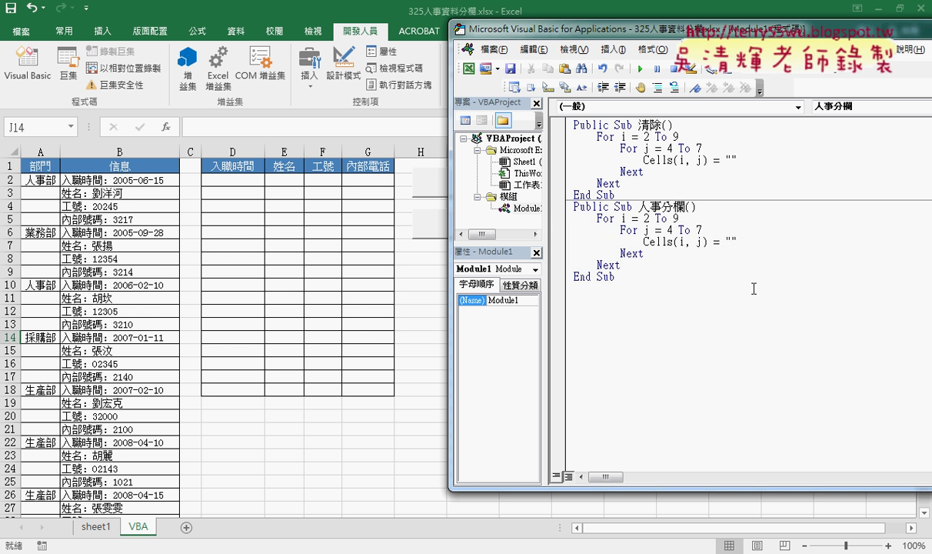
left_click_drag(736, 241, 725, 241)
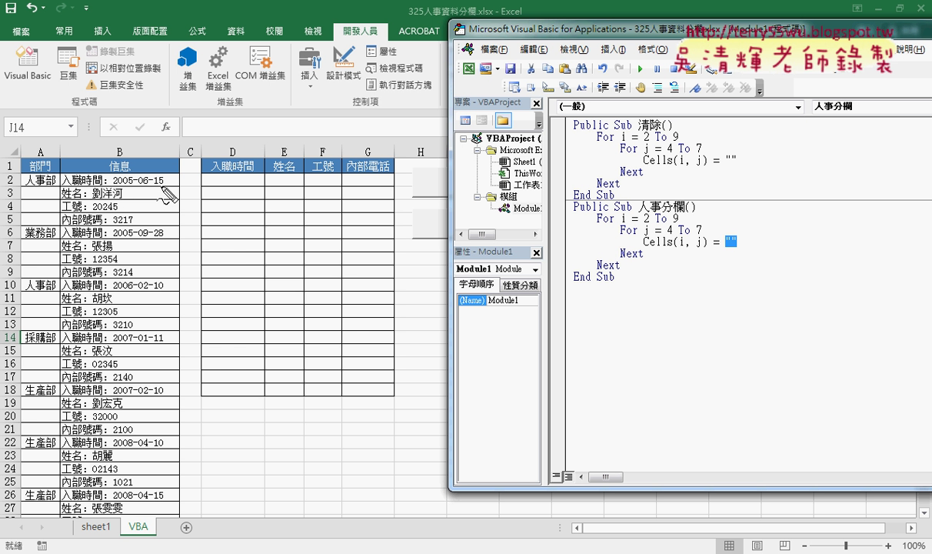
Step: Mark B2's hire-date text and select the empty string on the Cells line
left_click_drag(164, 187, 169, 176)
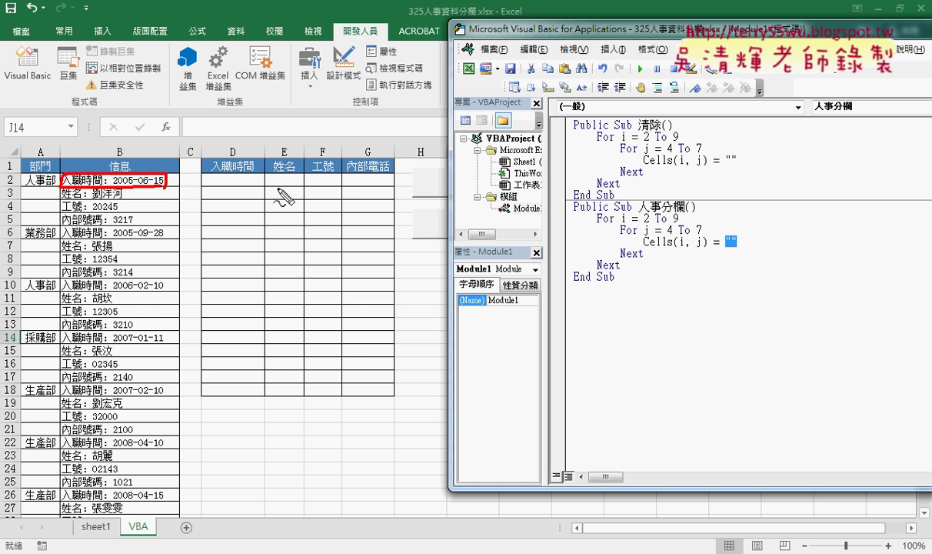
left_click_drag(721, 248, 742, 252)
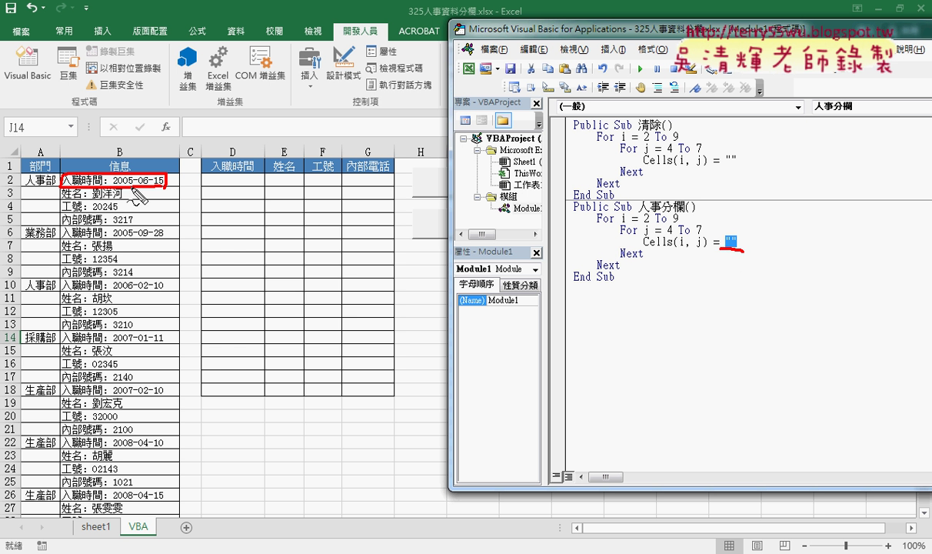
key("Escape")
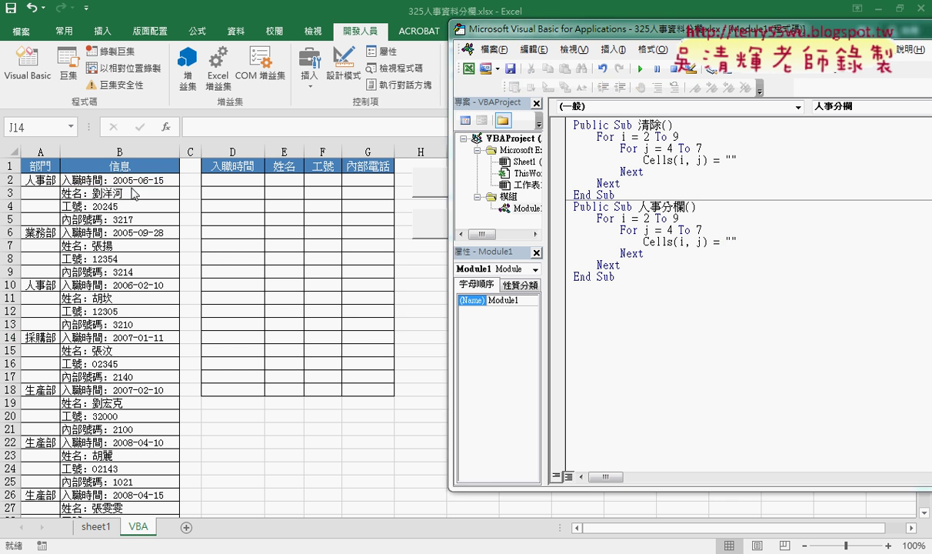
left_click(735, 240)
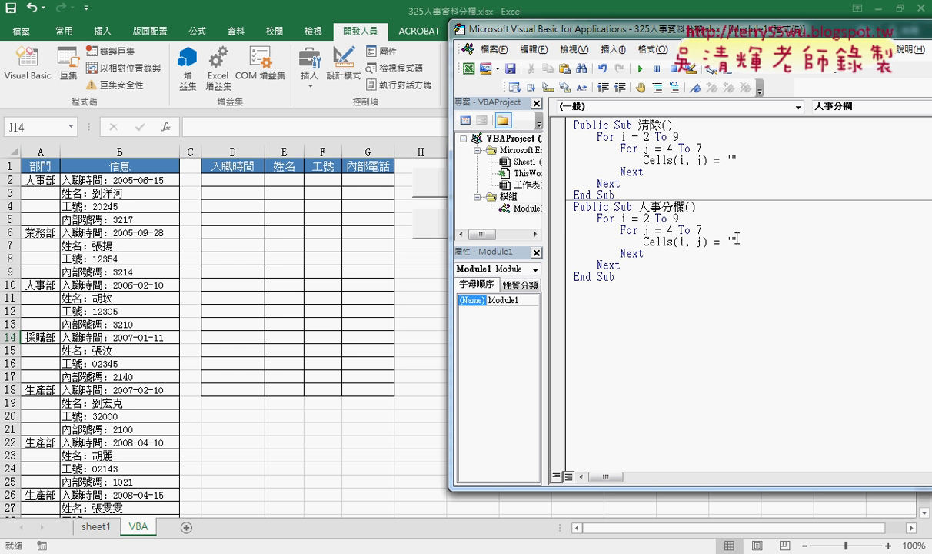
double_click(735, 241)
Step: Assign Range("B2") instead of "" and run 人事分欄, filling D2:G9 with B2's text
type("range")
type("(\"")
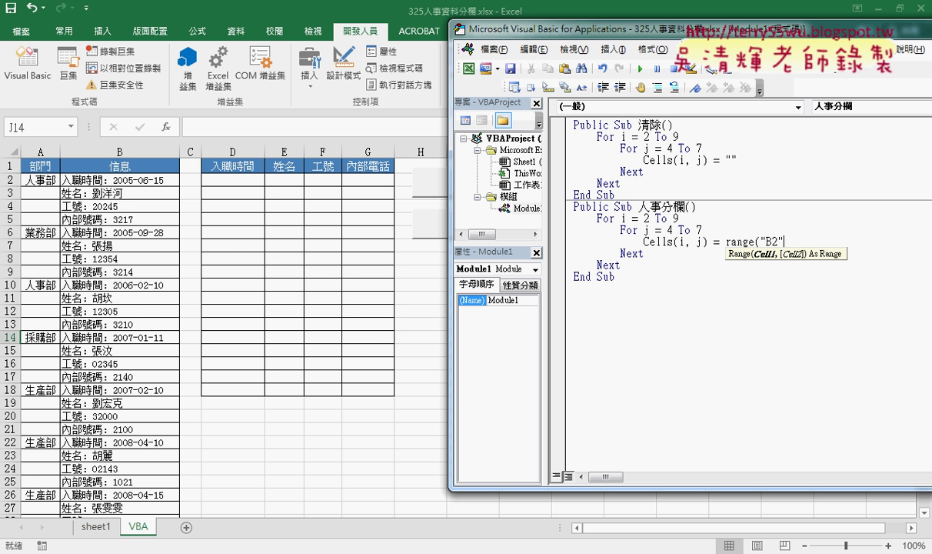
type(")")
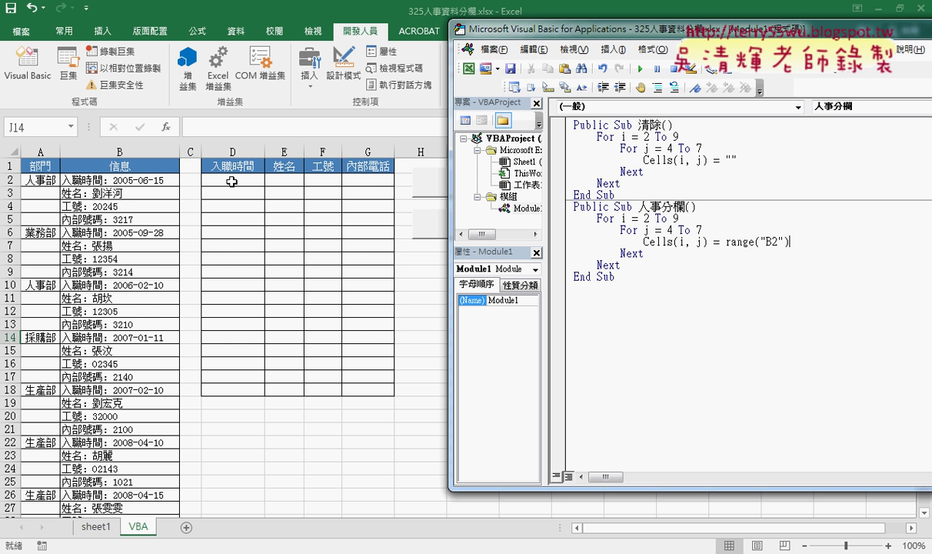
left_click_drag(792, 243, 729, 244)
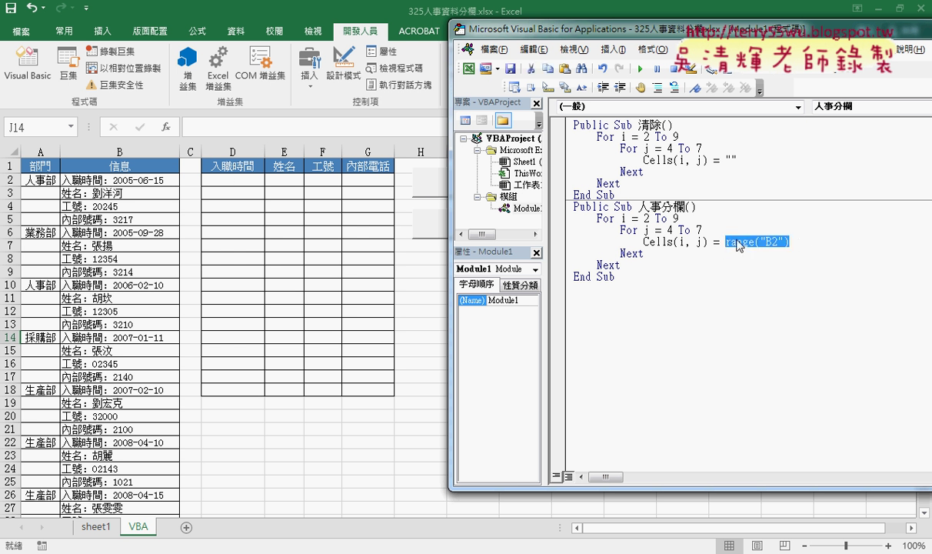
left_click(749, 305)
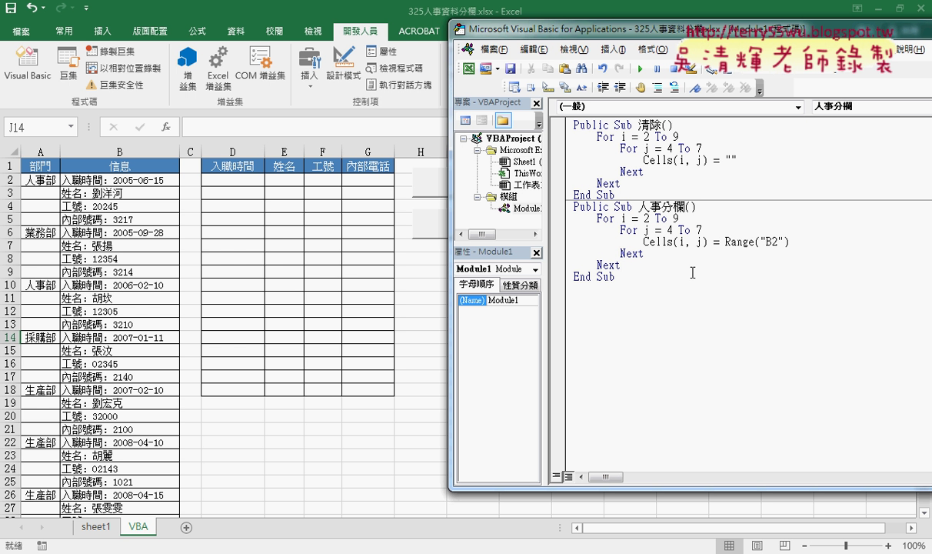
left_click(650, 244)
left_click(640, 68)
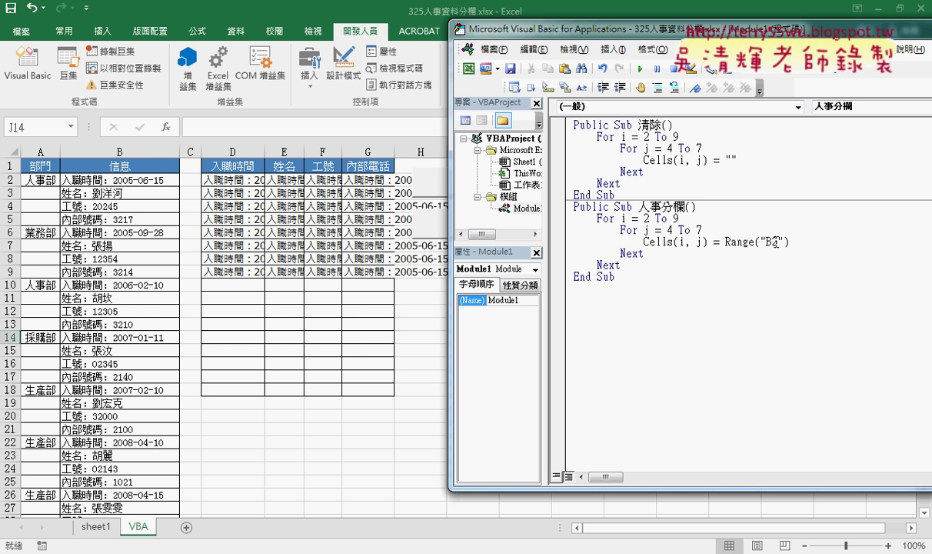
left_click_drag(772, 241, 778, 242)
Step: Change Range("B2") to Range("B" & k) and add k = 2 before the loops
key("Delete")
key("Right")
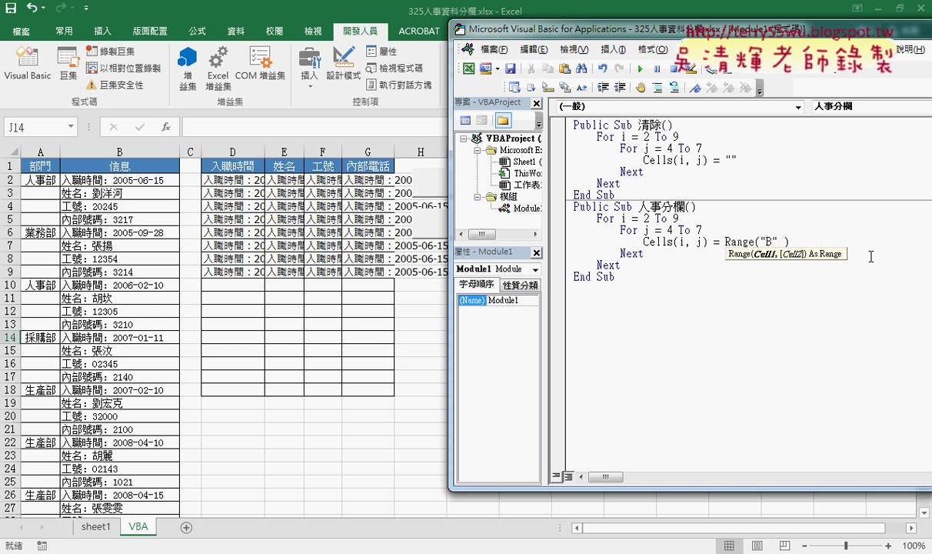
type("& k")
key("Up")
key("Up")
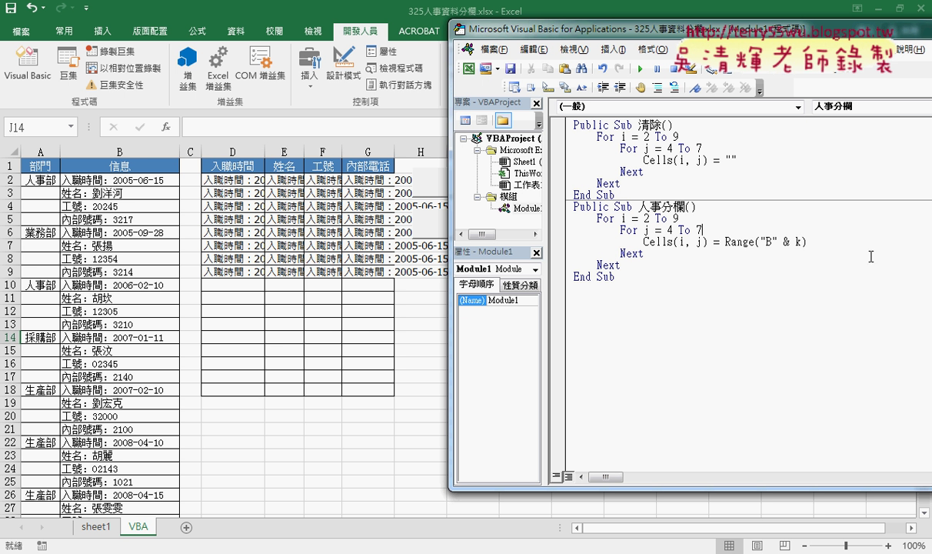
key("Return")
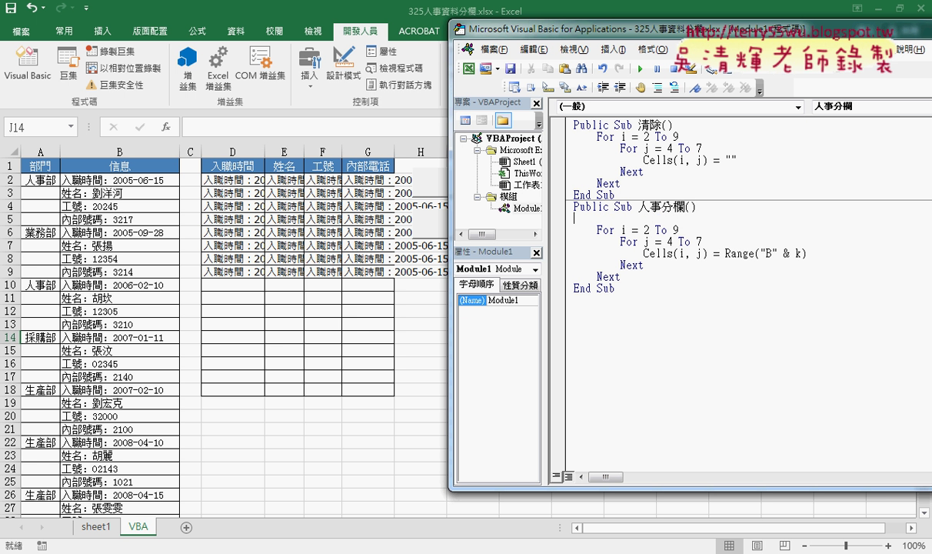
type("k")
type("=2")
left_click(661, 253)
Step: Add k = k + 1 below the Cells line inside the inner loop
left_click_drag(808, 253, 738, 260)
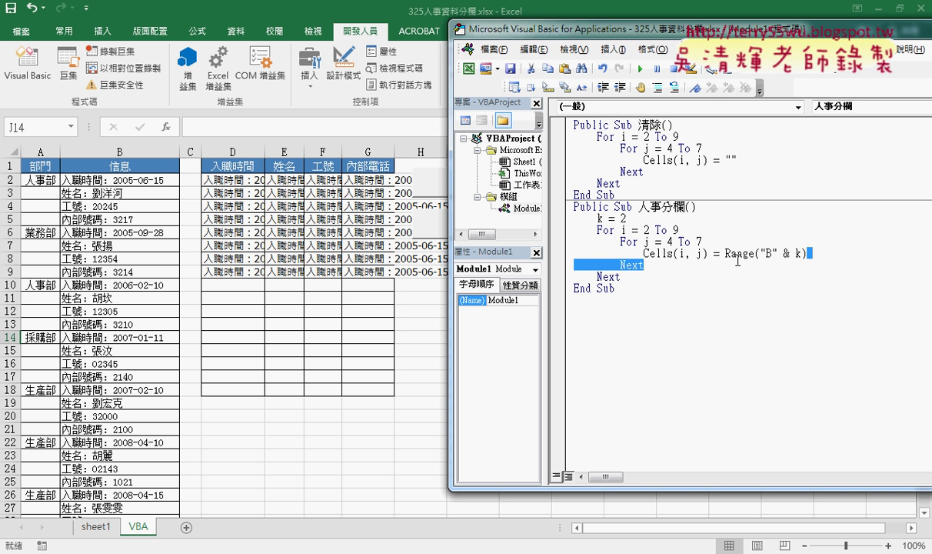
left_click(807, 253)
key("Return")
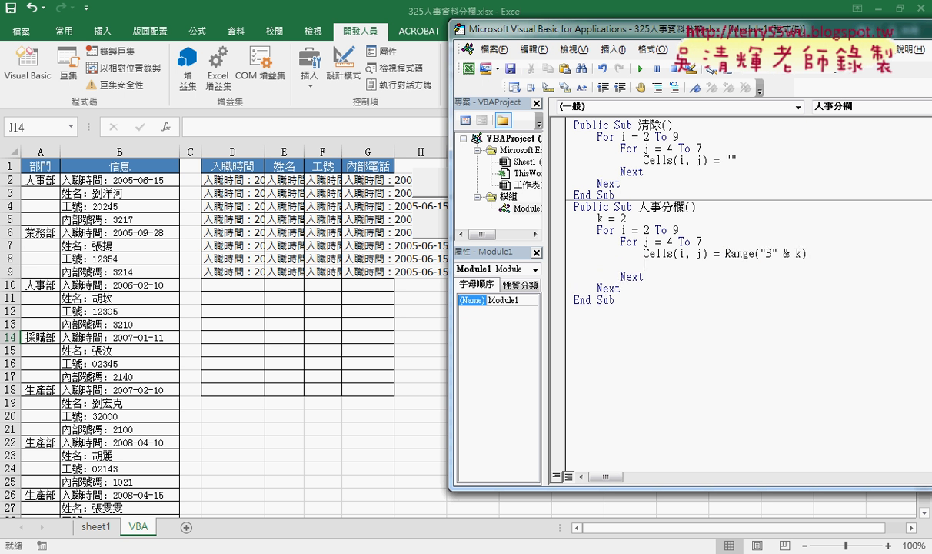
type("k=")
type("k+1")
left_click(760, 312)
Step: Review the k = 2, Range("B" & k) and k = k + 1 lines, then run 人事分欄
left_click_drag(625, 218, 597, 218)
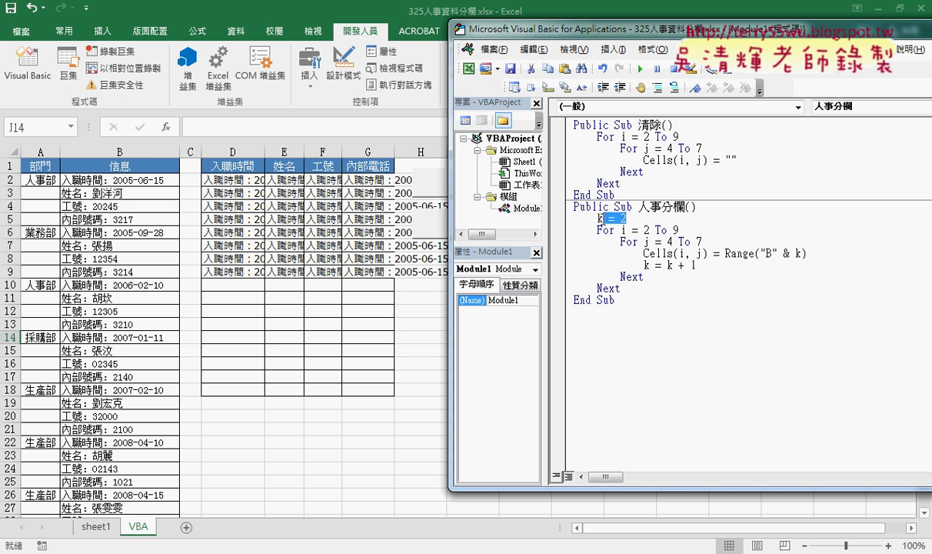
left_click_drag(760, 253, 802, 253)
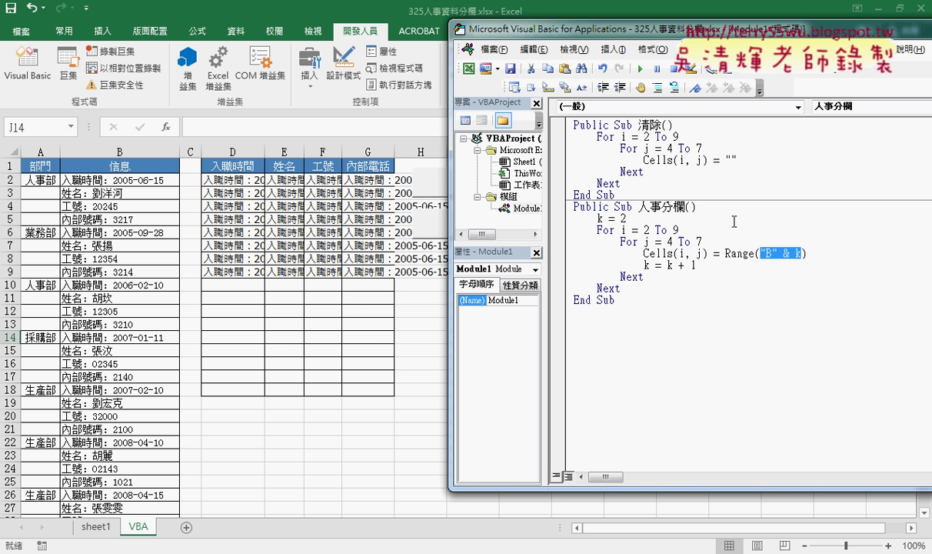
left_click_drag(696, 264, 644, 264)
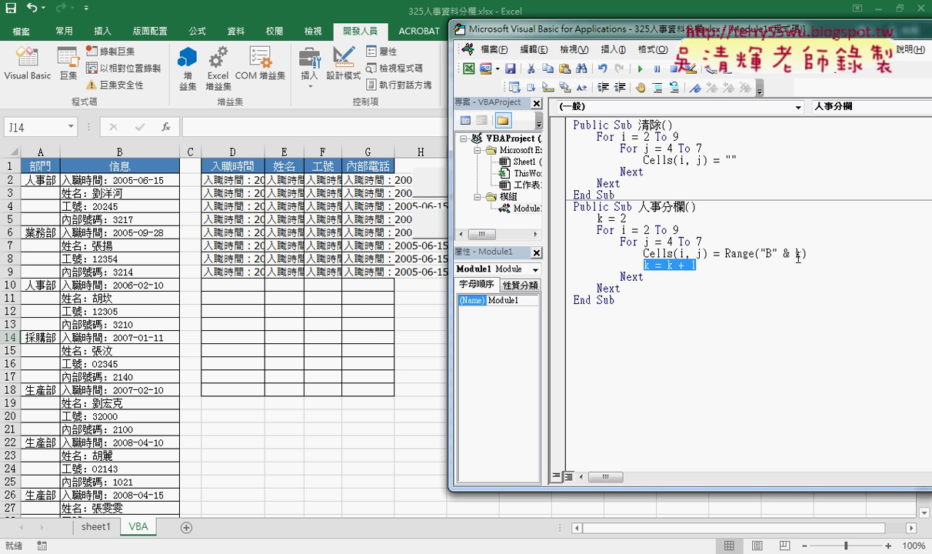
left_click_drag(802, 253, 766, 252)
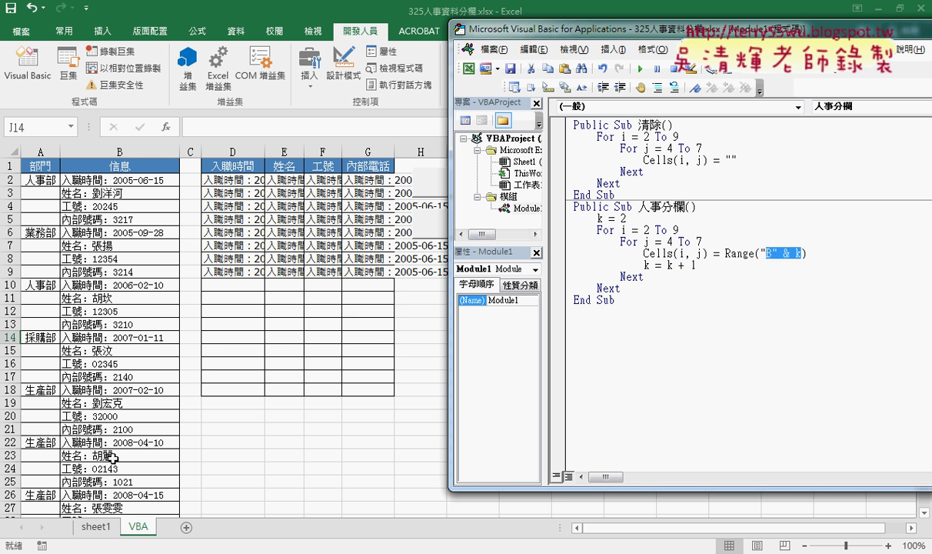
left_click(699, 265)
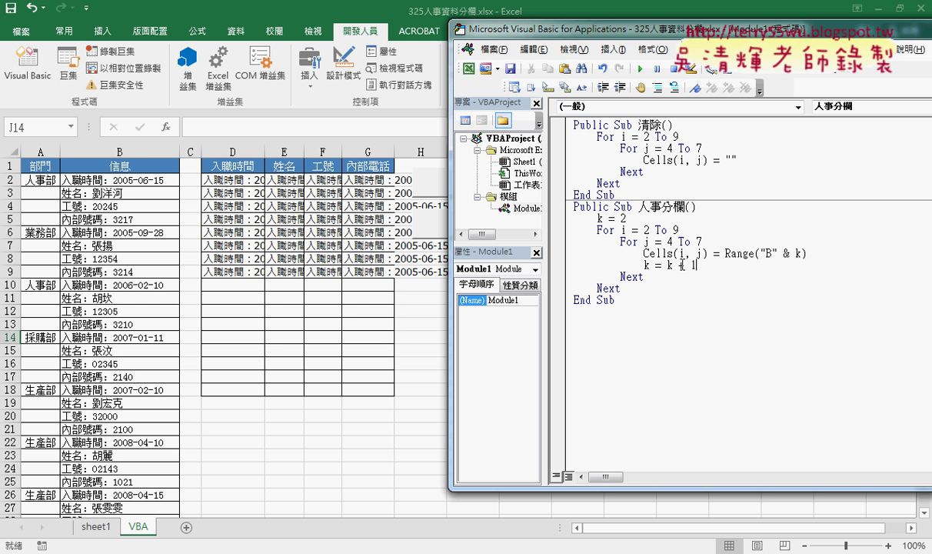
left_click(637, 74)
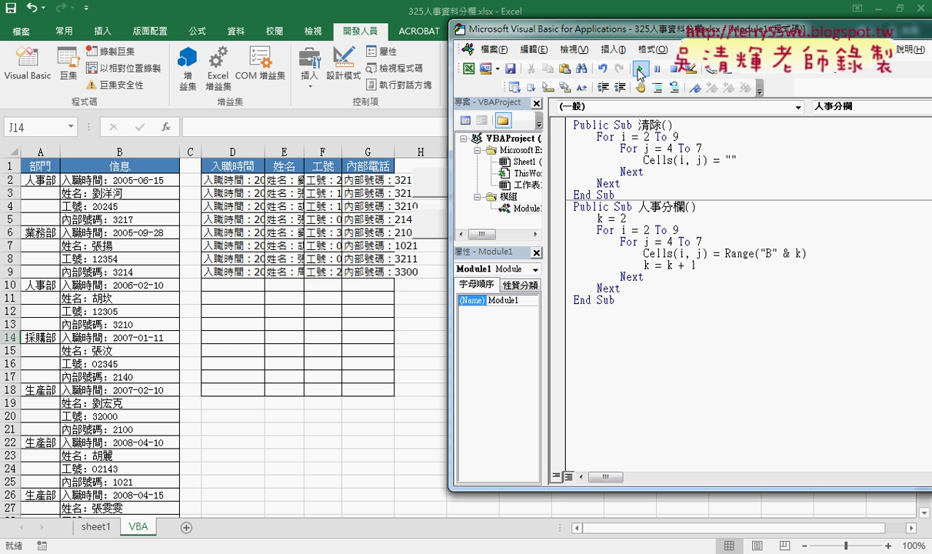
Step: AutoFit columns D:G so the full hire dates, names, IDs and extensions show
left_click_drag(621, 36, 719, 42)
left_click_drag(235, 151, 377, 151)
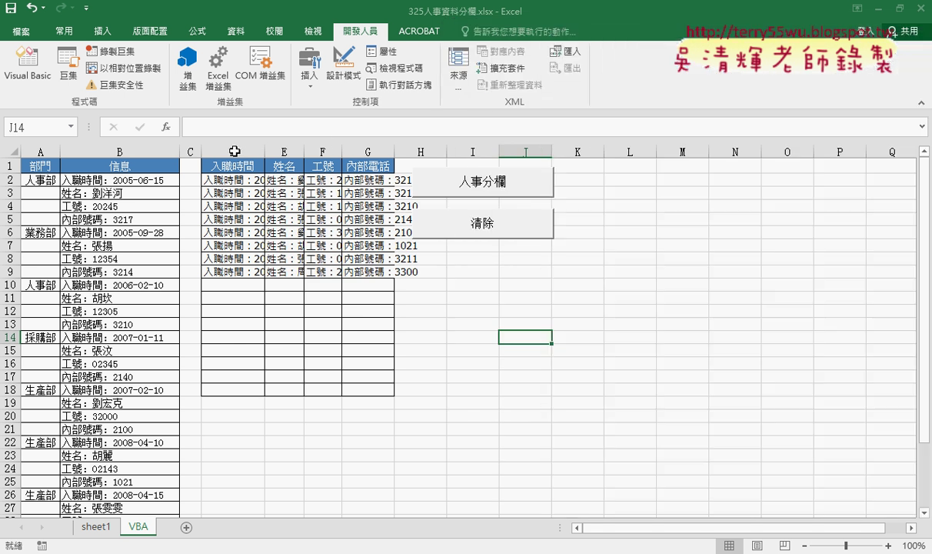
double_click(262, 152)
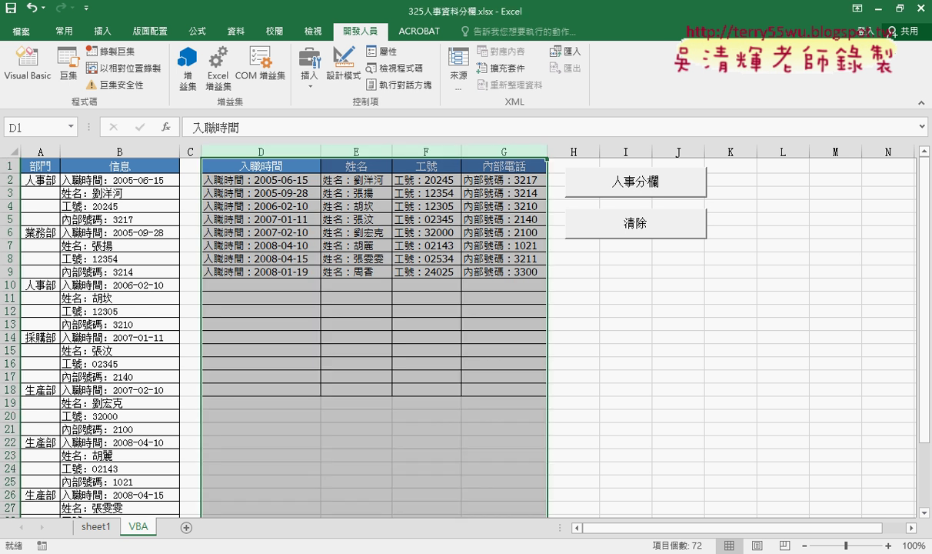
left_click(297, 493)
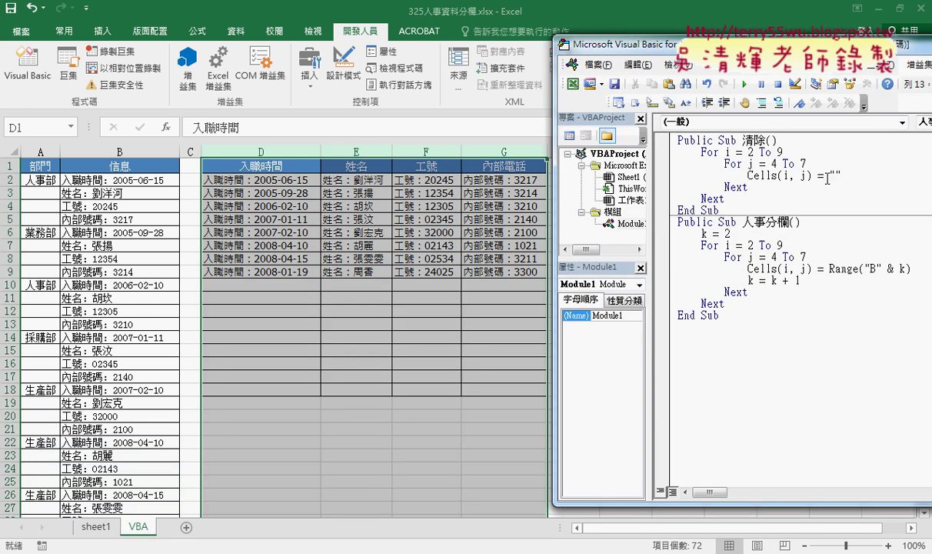
Step: Wrap Range("B" & k) in mid( and append ,len(cells(1,"D")) to the assignment
left_click_drag(615, 45, 347, 44)
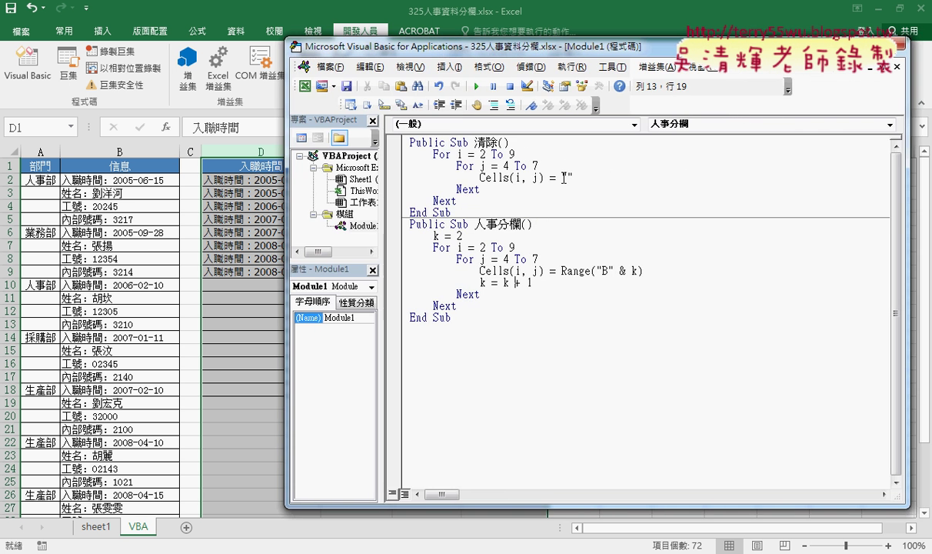
left_click_drag(561, 270, 643, 271)
left_click(568, 270)
key("Left")
type("mid")
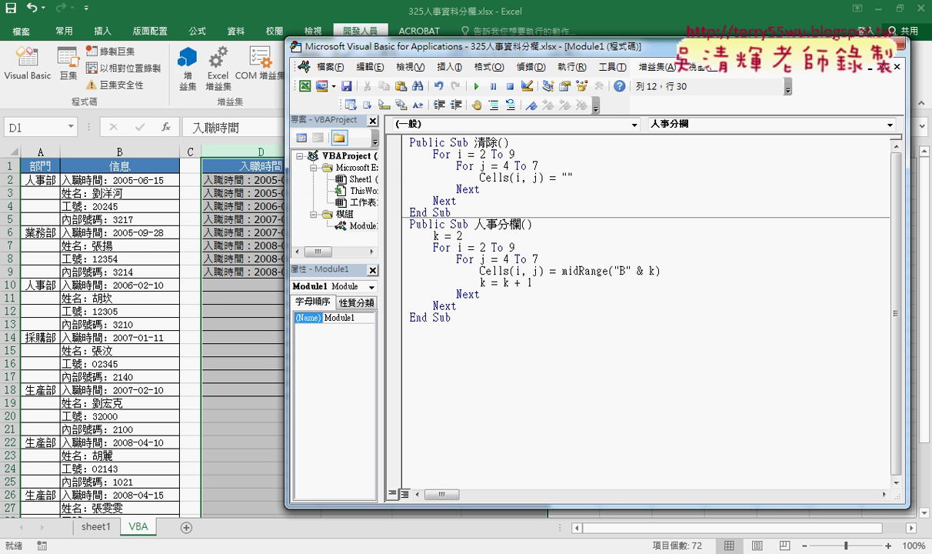
type("(")
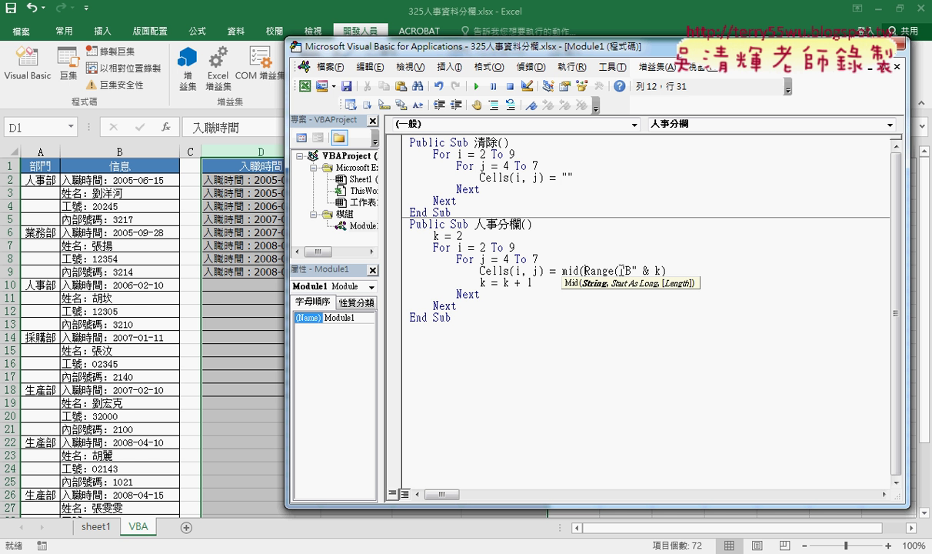
left_click_drag(583, 270, 672, 268)
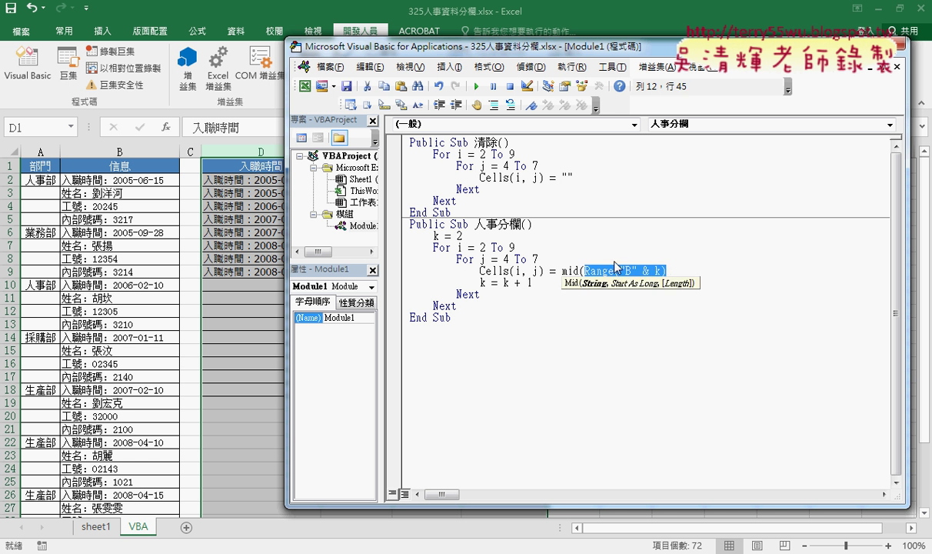
left_click(685, 269)
type(",")
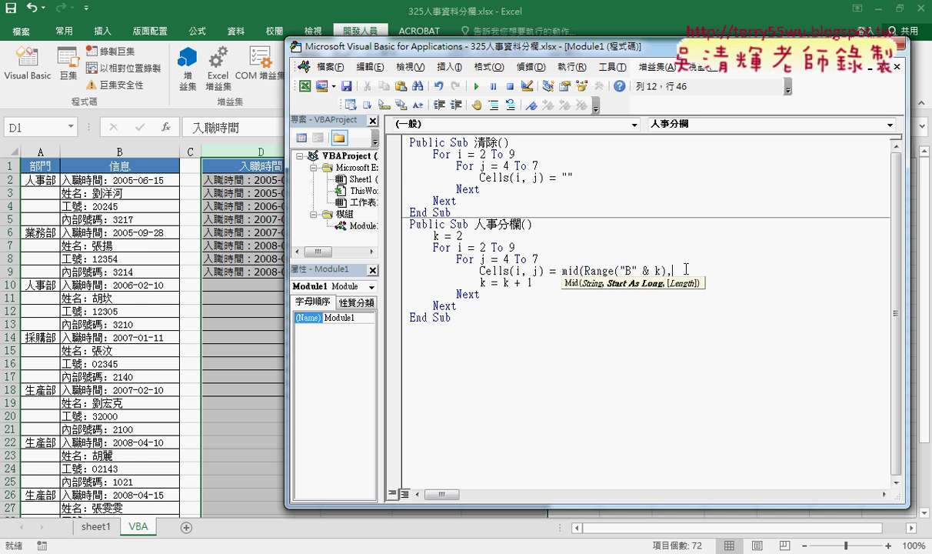
type("len")
type("(")
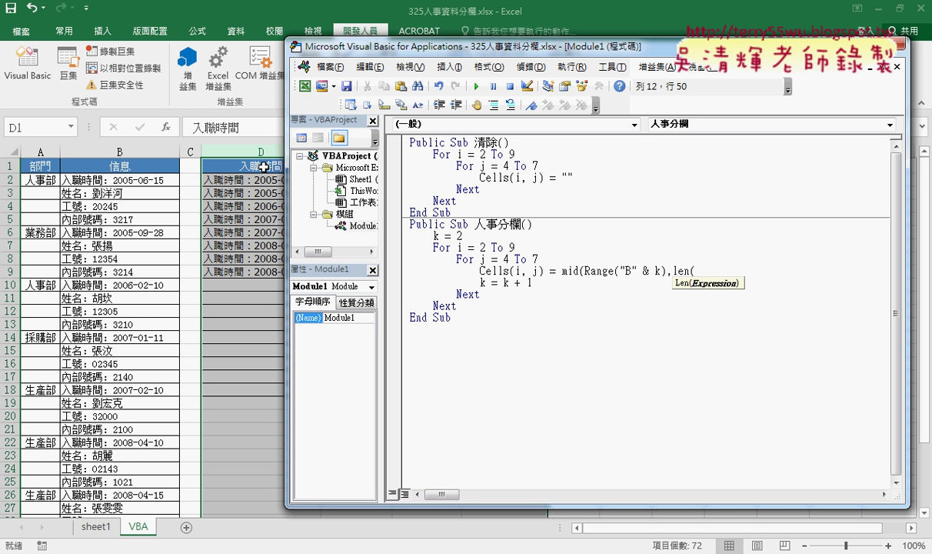
type("cells")
type("(")
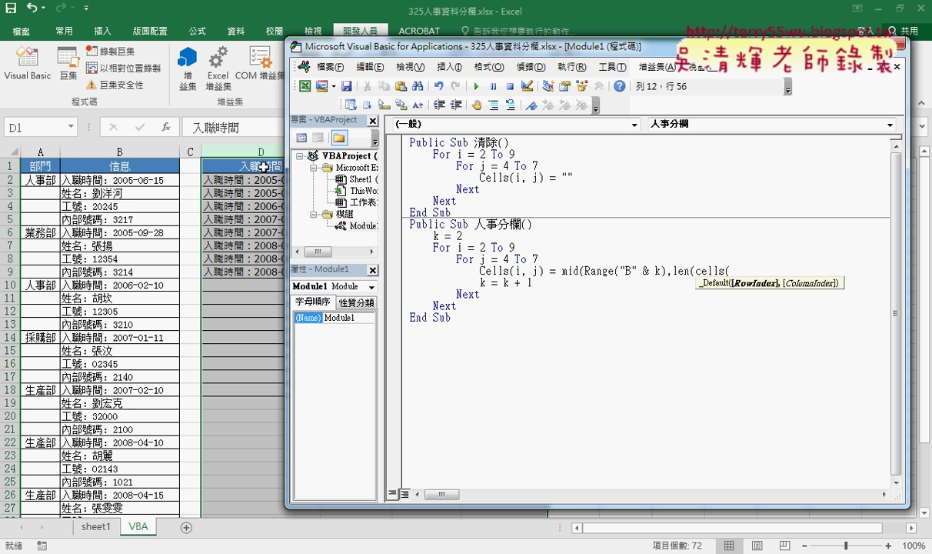
type("1,")
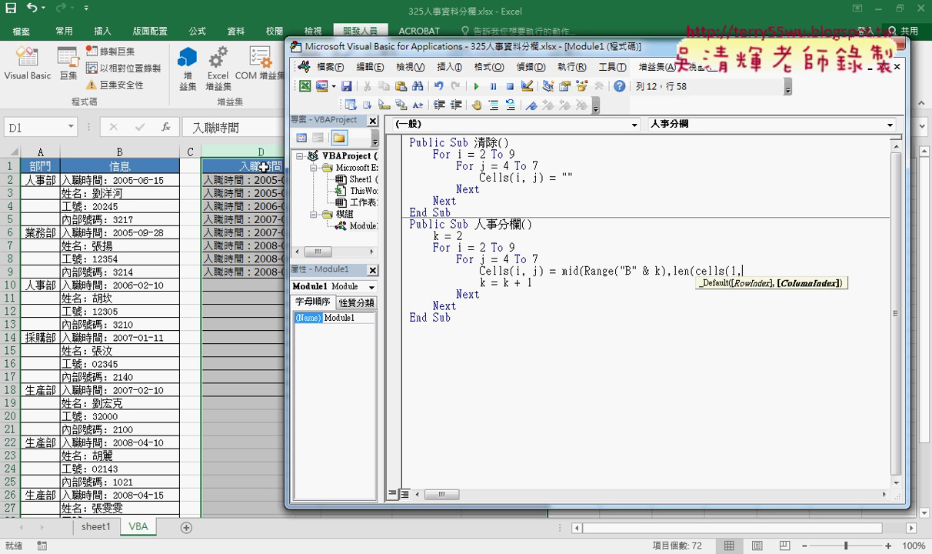
type("\"")
type("D\"")
type(")")
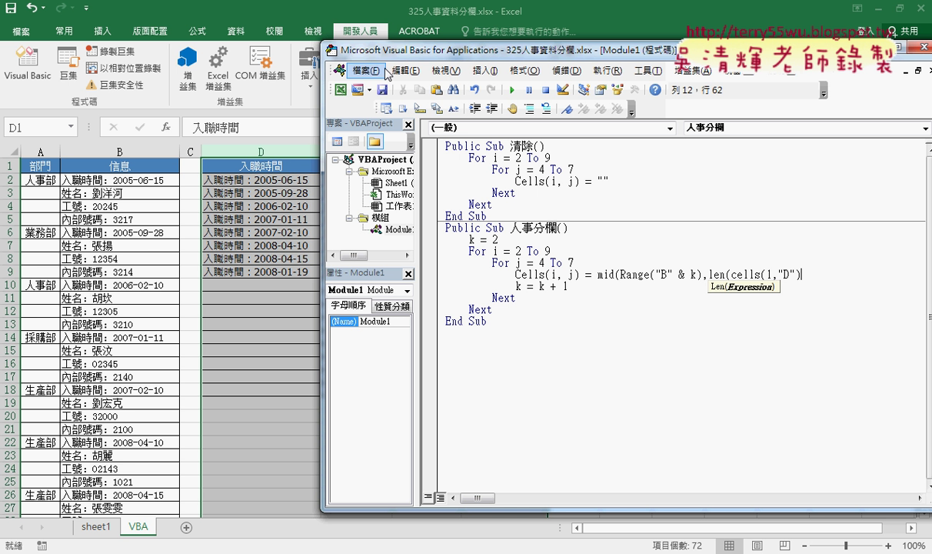
Step: Replace "D" with j and append +2,99), triggering a missing-parenthesis compile error
left_click_drag(367, 48, 348, 210)
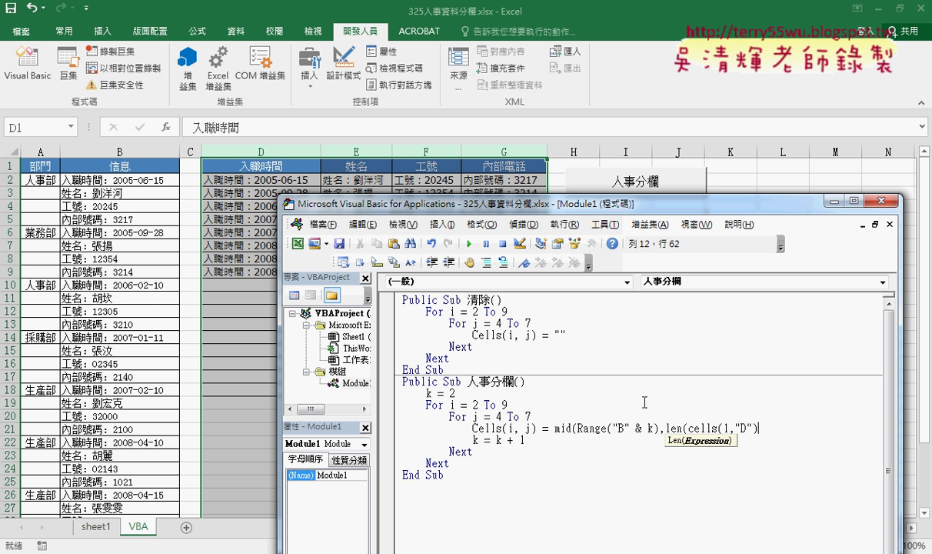
double_click(742, 428)
left_click_drag(738, 427, 734, 427)
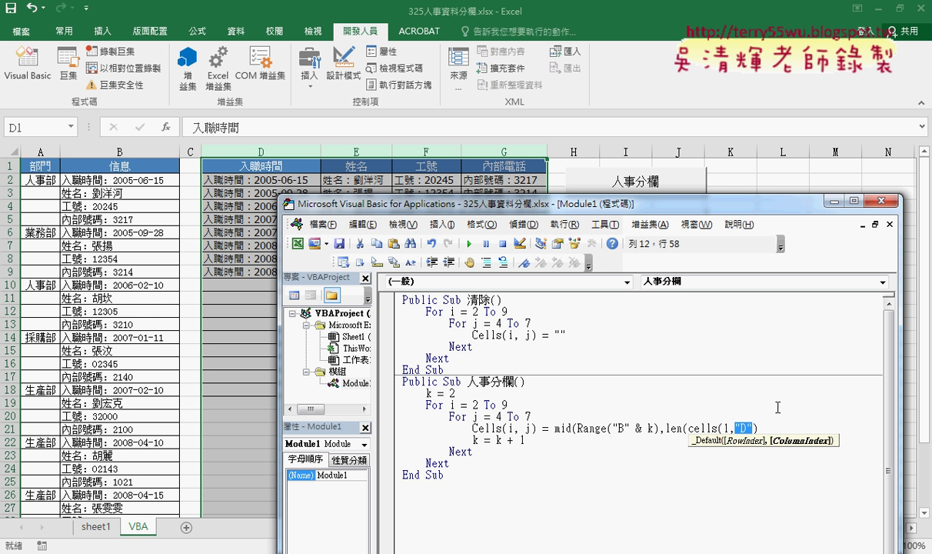
type("j")
key("Right")
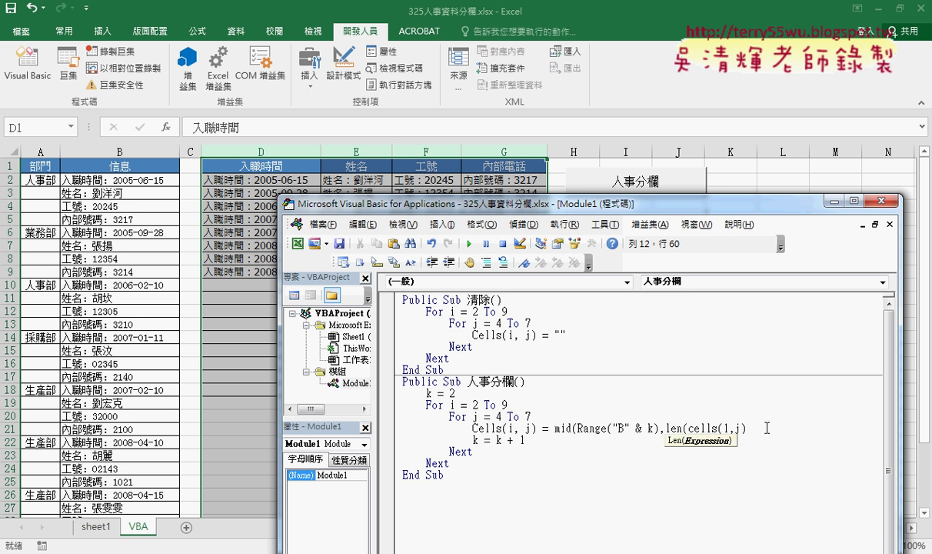
type("+2")
type(",99")
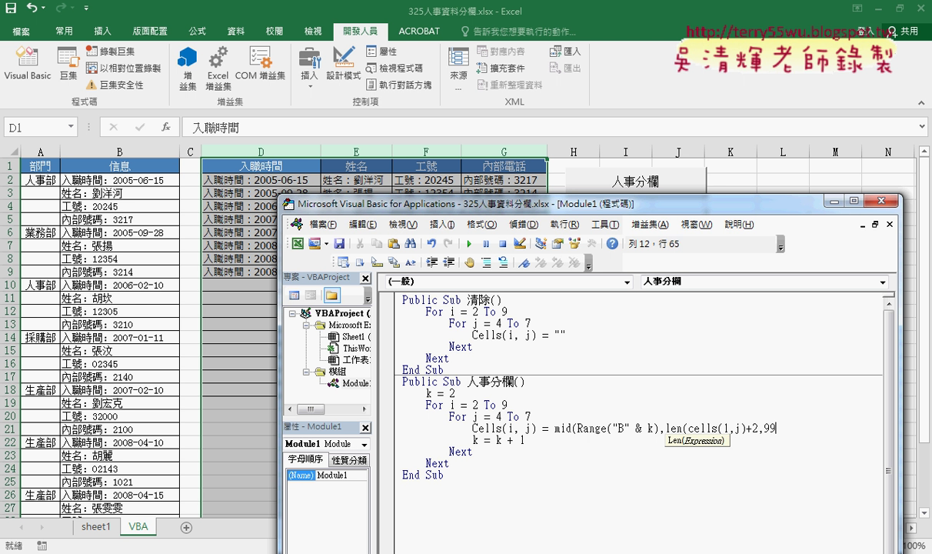
type(")")
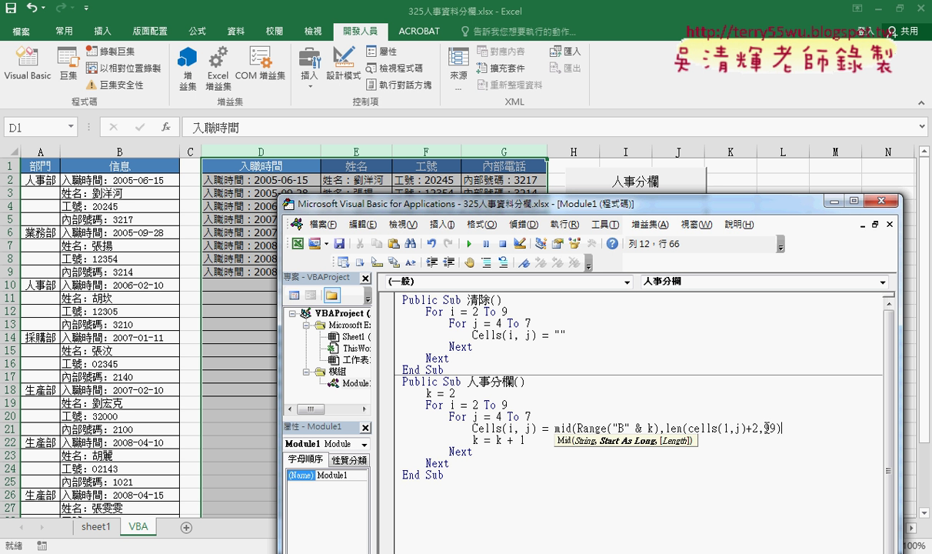
left_click(741, 486)
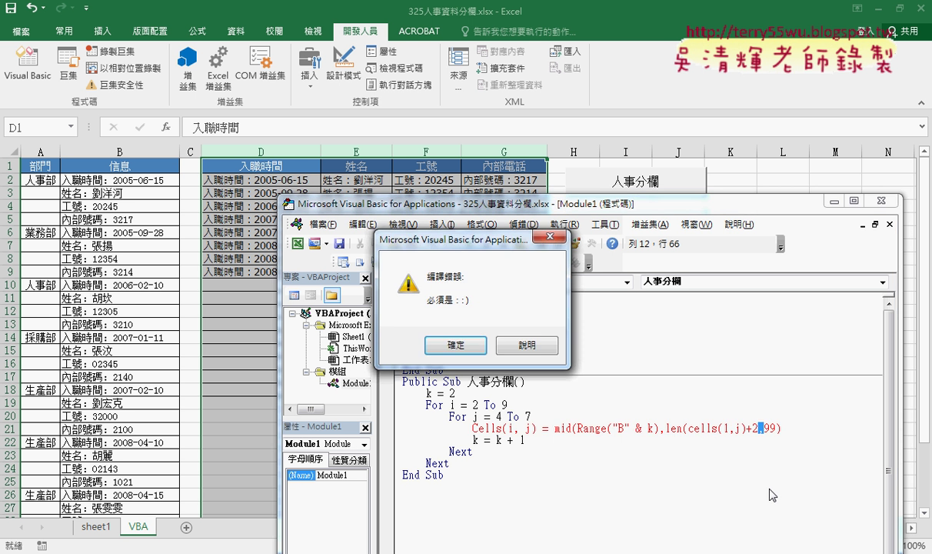
Step: Dismiss the error and add the missing ) so Len(Cells(1, j)) + 2 compiles
left_click(458, 346)
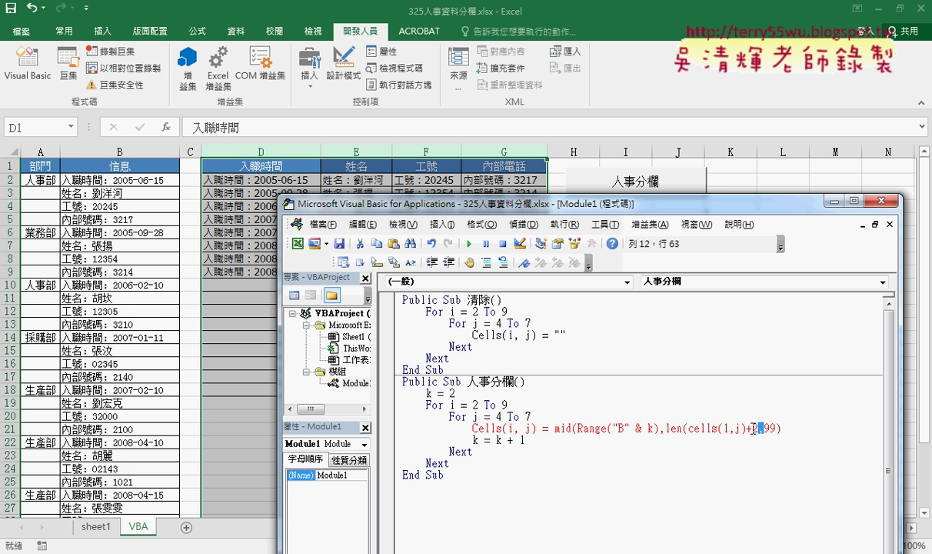
key("Left")
left_click(779, 428)
type(")")
left_click(758, 428)
key("Left")
key("Left")
type(")")
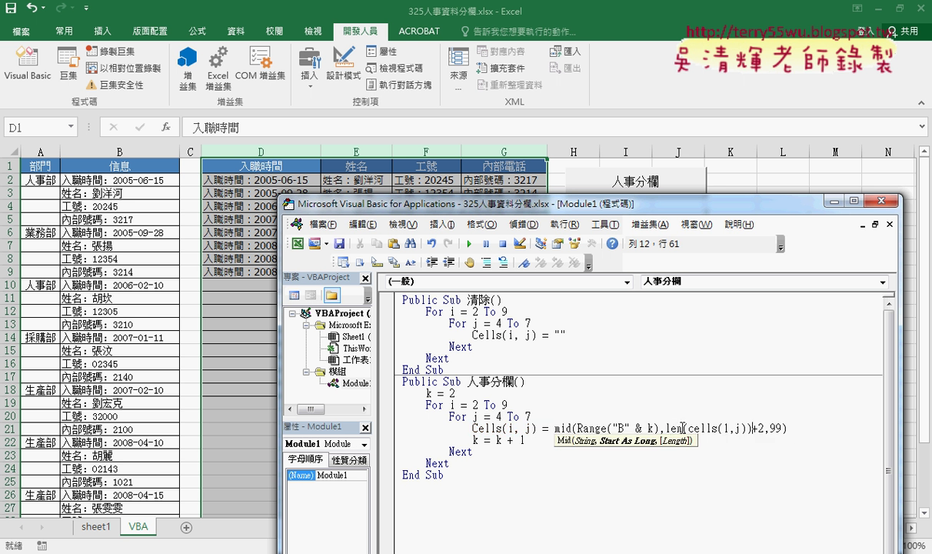
left_click(680, 428)
left_click(748, 428)
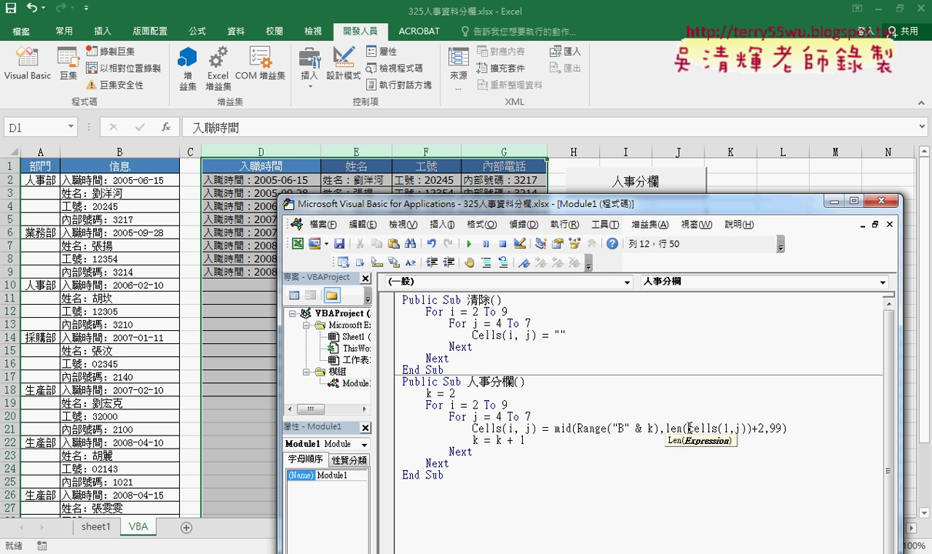
left_click_drag(688, 428, 748, 428)
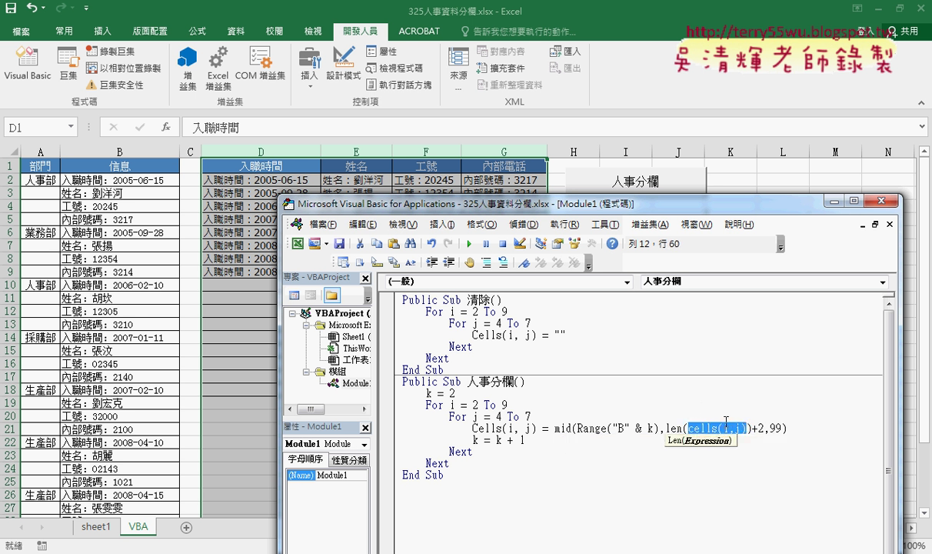
left_click(645, 390)
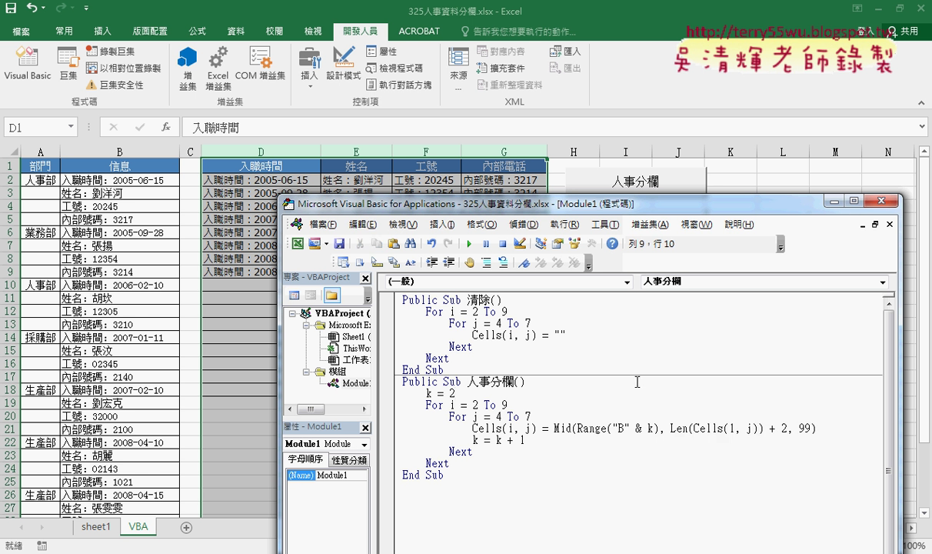
Step: Run 人事分欄 and check D2:G9 now show values without their labels
left_click_drag(520, 208, 469, 284)
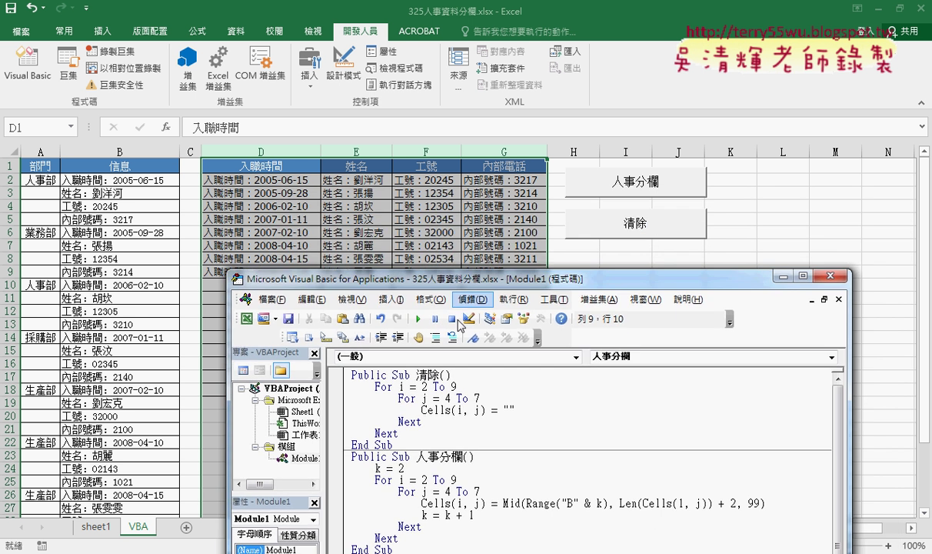
left_click(426, 503)
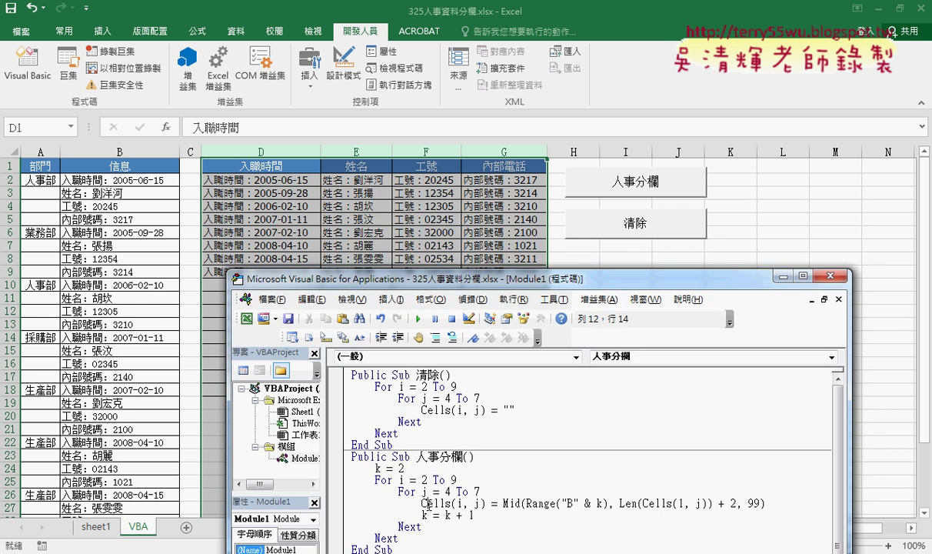
left_click(419, 318)
left_click_drag(416, 282, 380, 331)
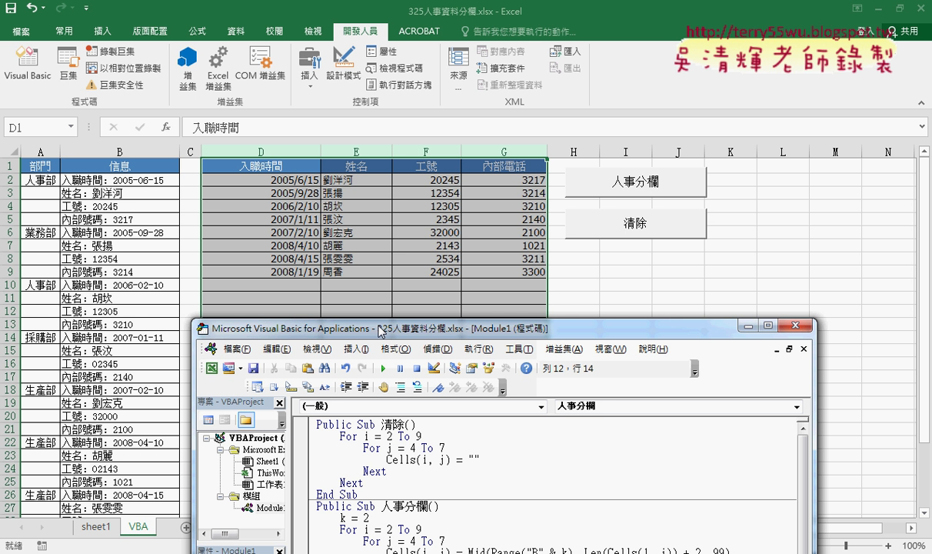
left_click_drag(380, 331, 402, 97)
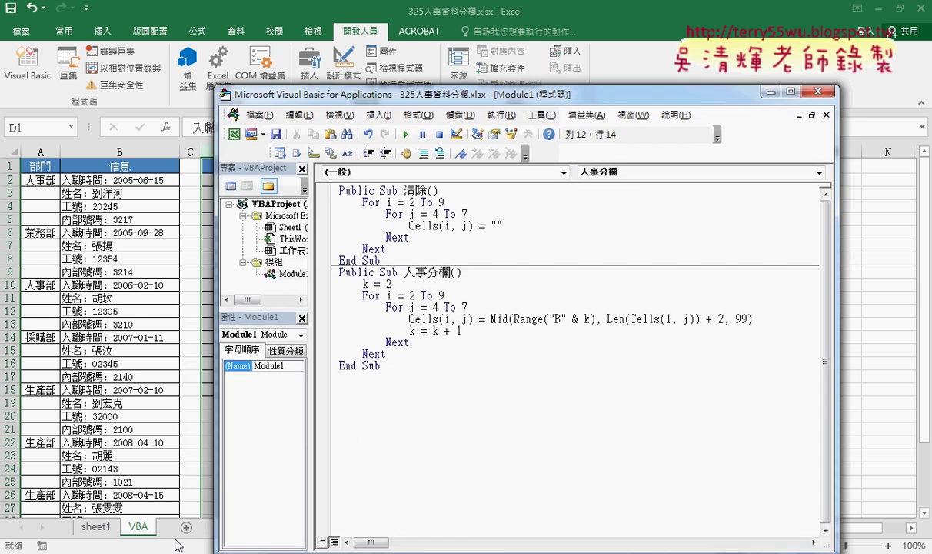
Step: Switch to the 325人事資料分欄.docx notes in Chrome and scroll to step 3 去除欄名
mouse_move(110, 552)
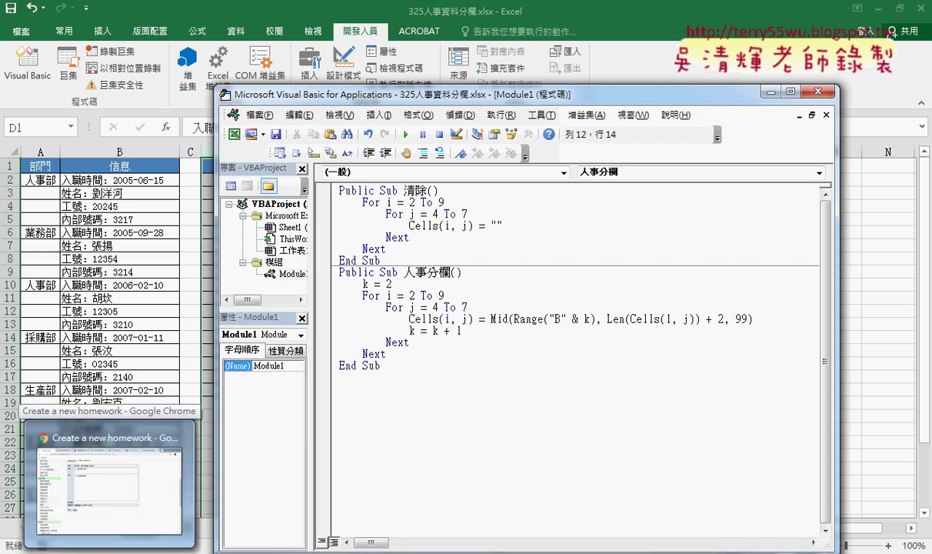
left_click(110, 477)
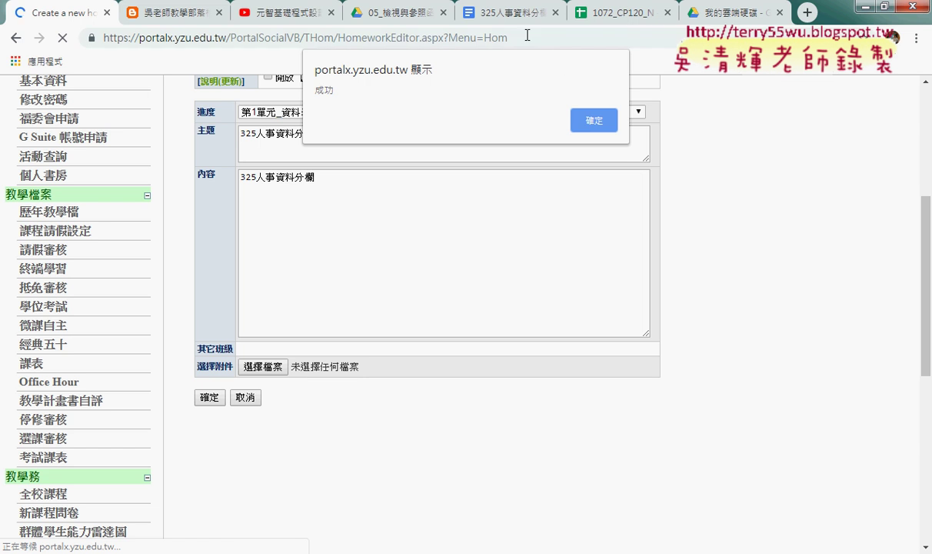
left_click(492, 12)
scroll(453, 261, "down", 2)
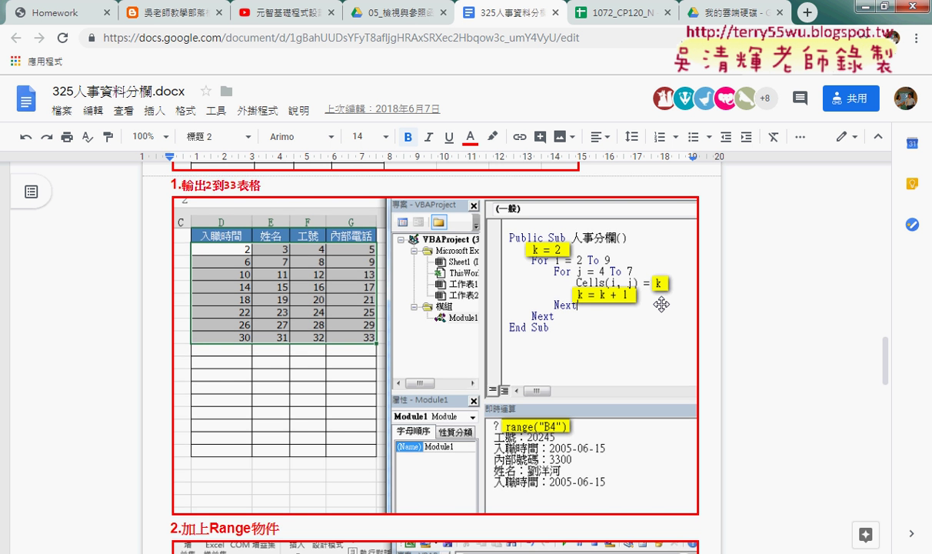
scroll(653, 308, "down", 1)
scroll(651, 308, "down", 1)
scroll(593, 294, "down", 1)
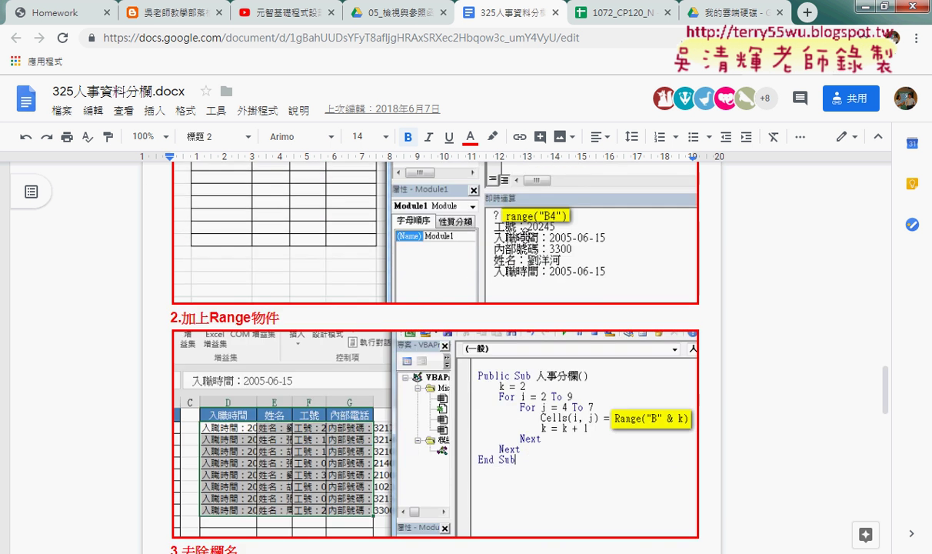
scroll(576, 284, "down", 2)
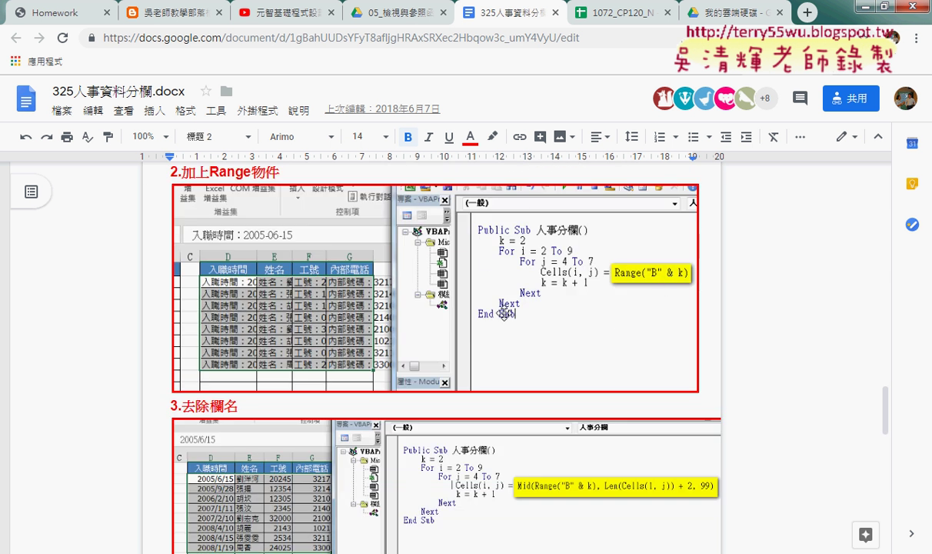
scroll(599, 301, "down", 2)
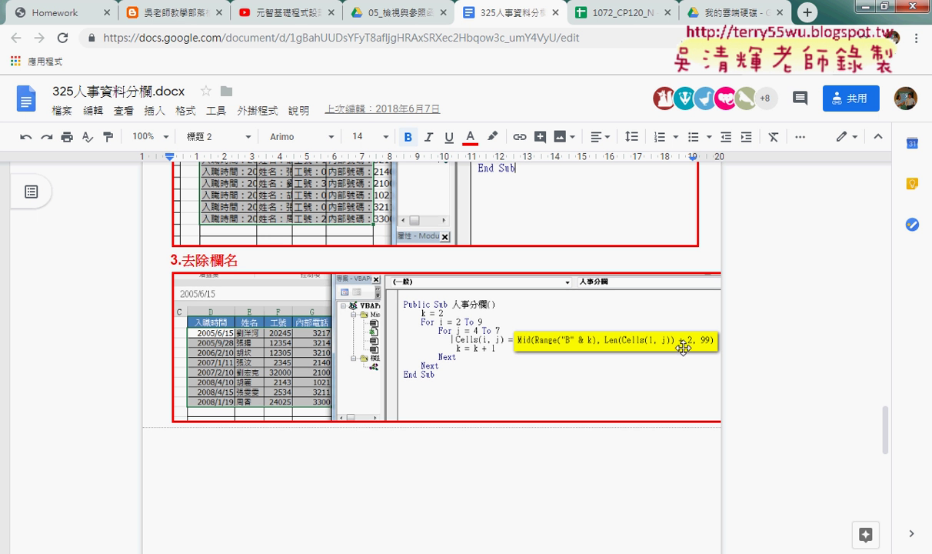